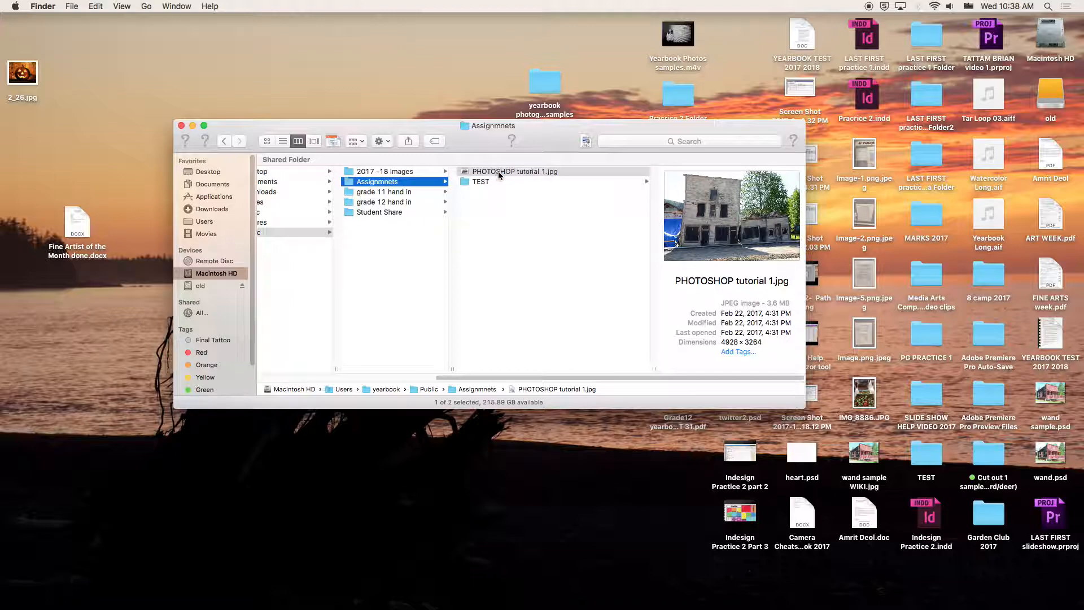
Step: Copy PHOTOSHOP tutorial 1.jpg from the Assignmnets folder to the desktop, and open that copy in Photoshop
click(562, 205)
drag(534, 172, 450, 81)
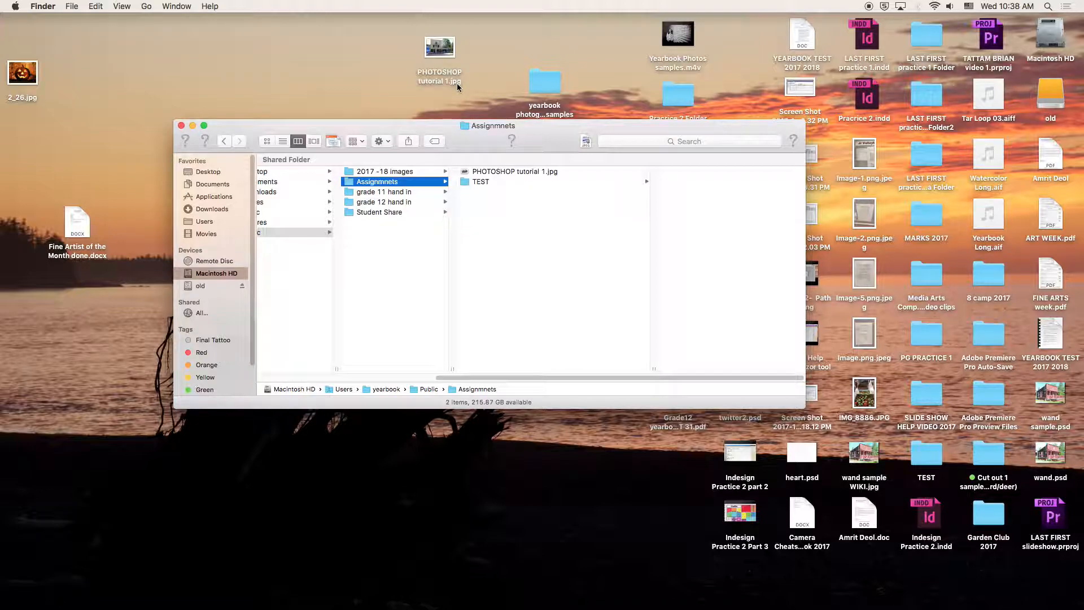
click(181, 125)
drag(447, 51, 430, 586)
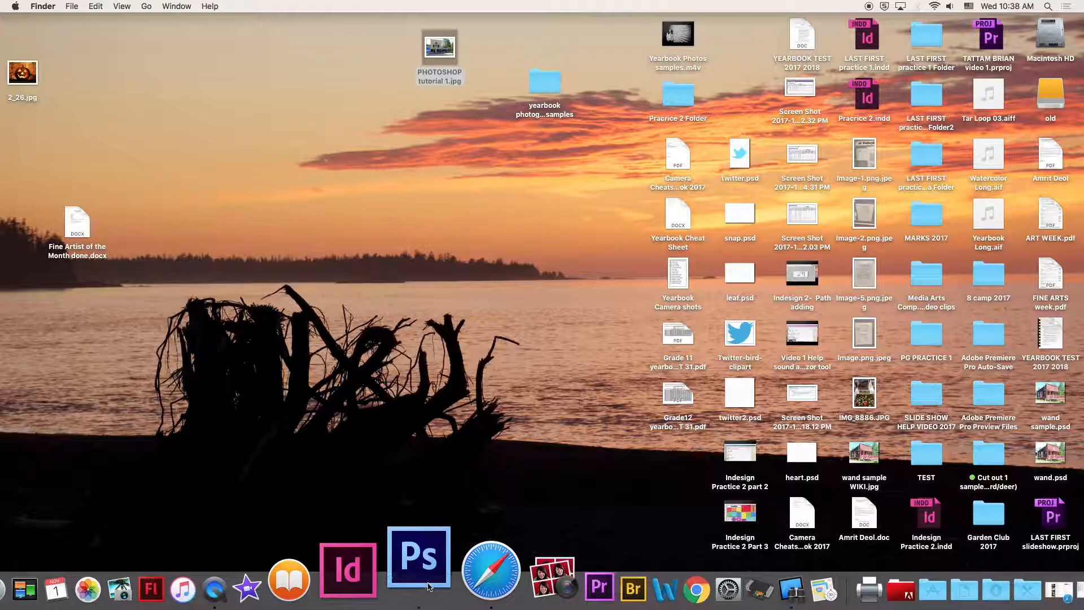
Step: Switch to Safari and bring up the yearbook wiki's Projects page, enlarged for easier reading
click(468, 564)
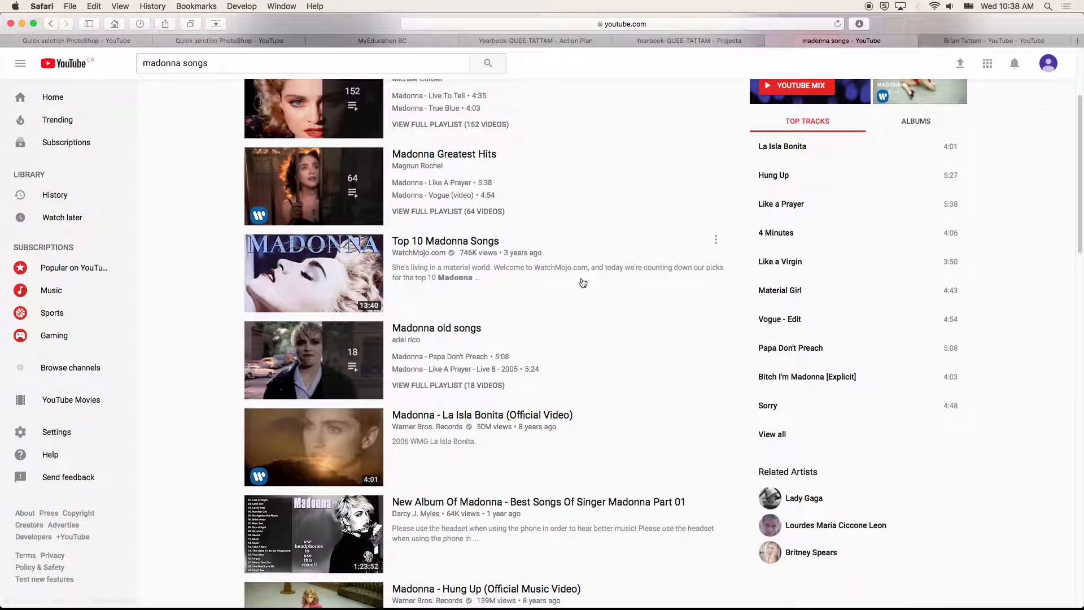
click(72, 41)
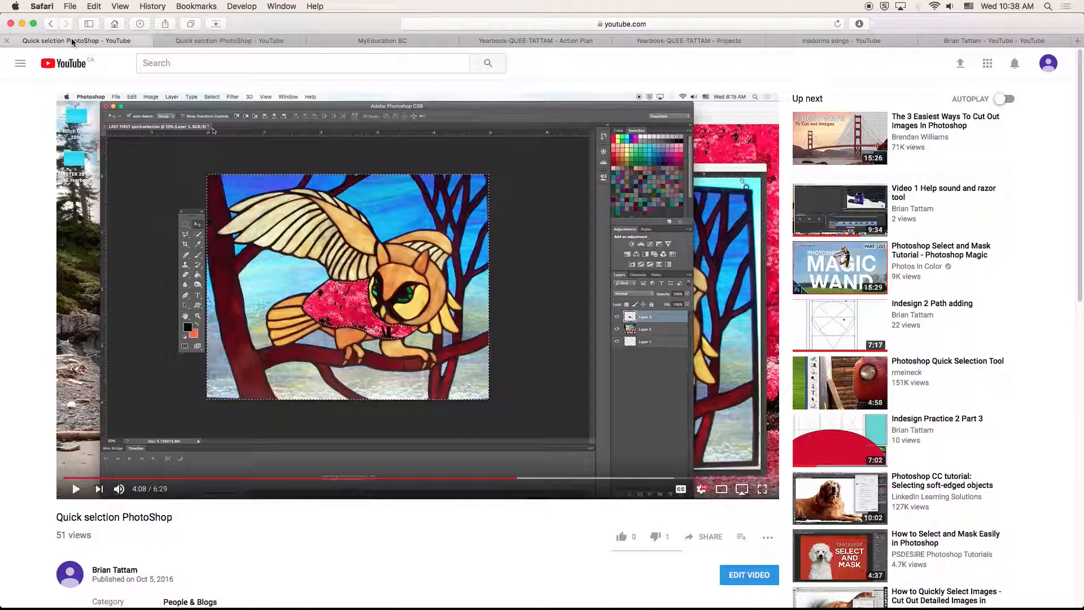
click(221, 44)
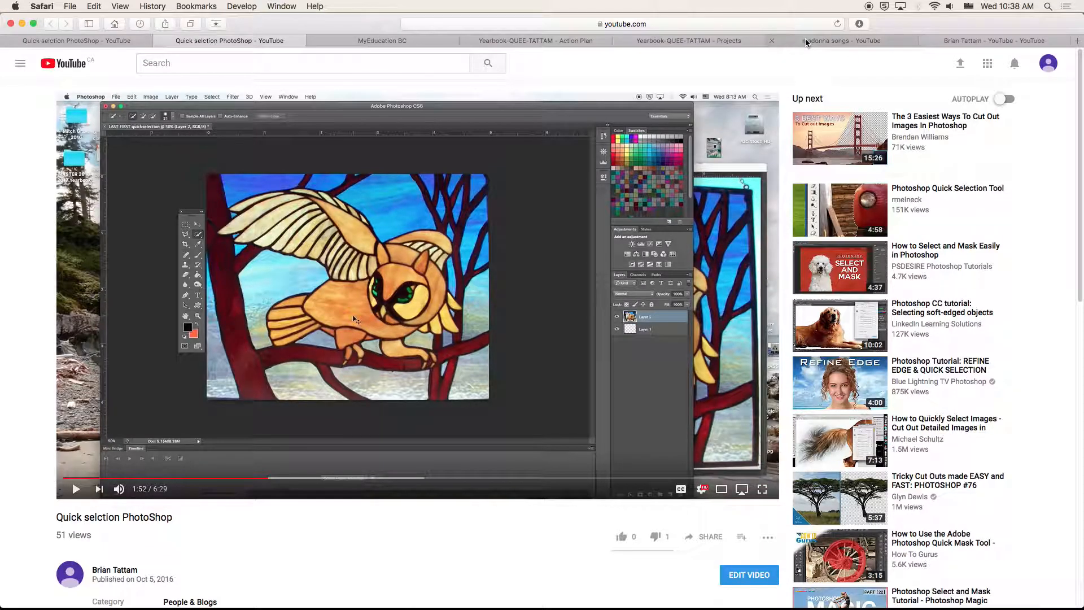
click(716, 40)
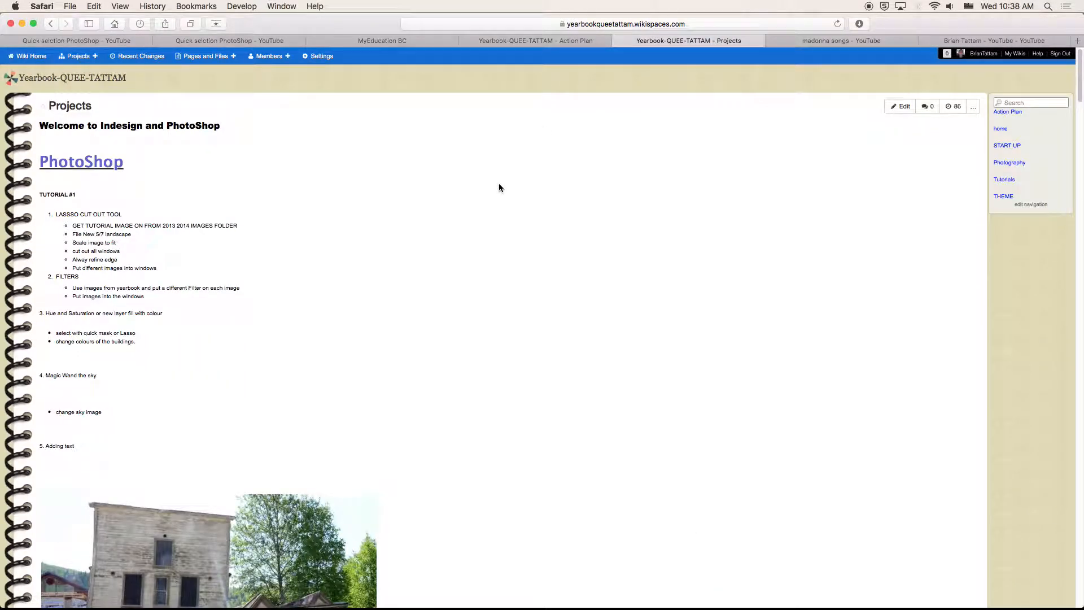
key(super+equal)
key(super+equal)
key(super+equal)
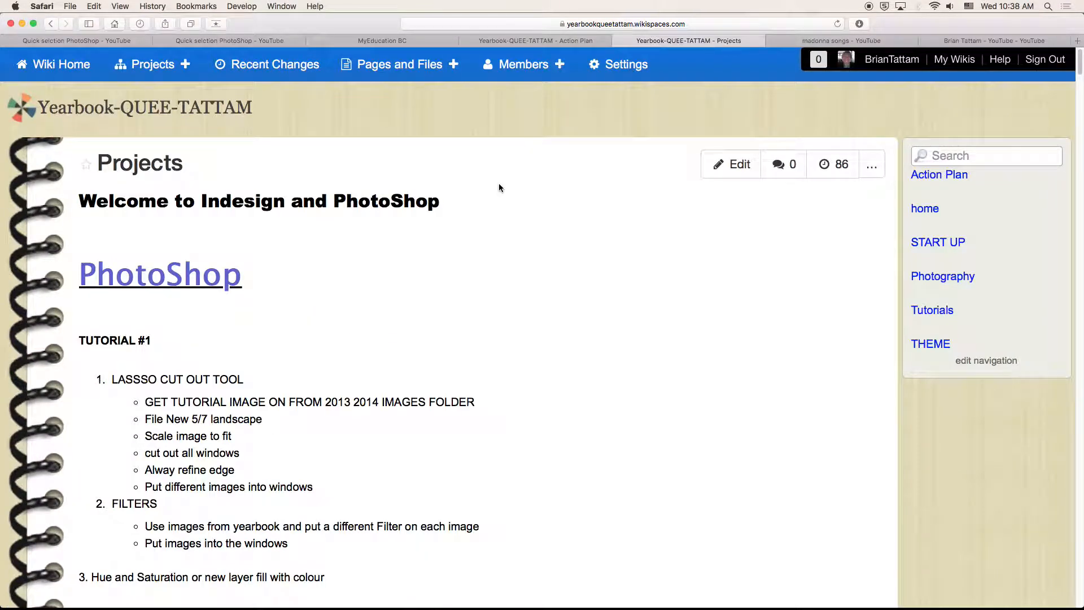
Step: Edit the Projects page, replacing "2013 2014 IMAGES" with "assignments" in the tutorial image instruction
click(732, 164)
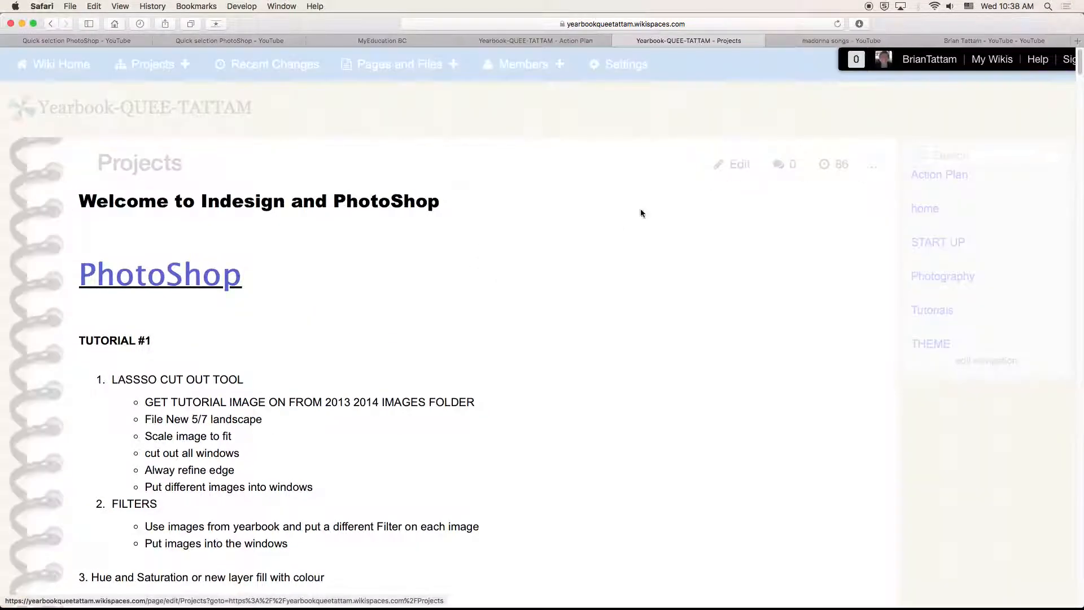
click(351, 402)
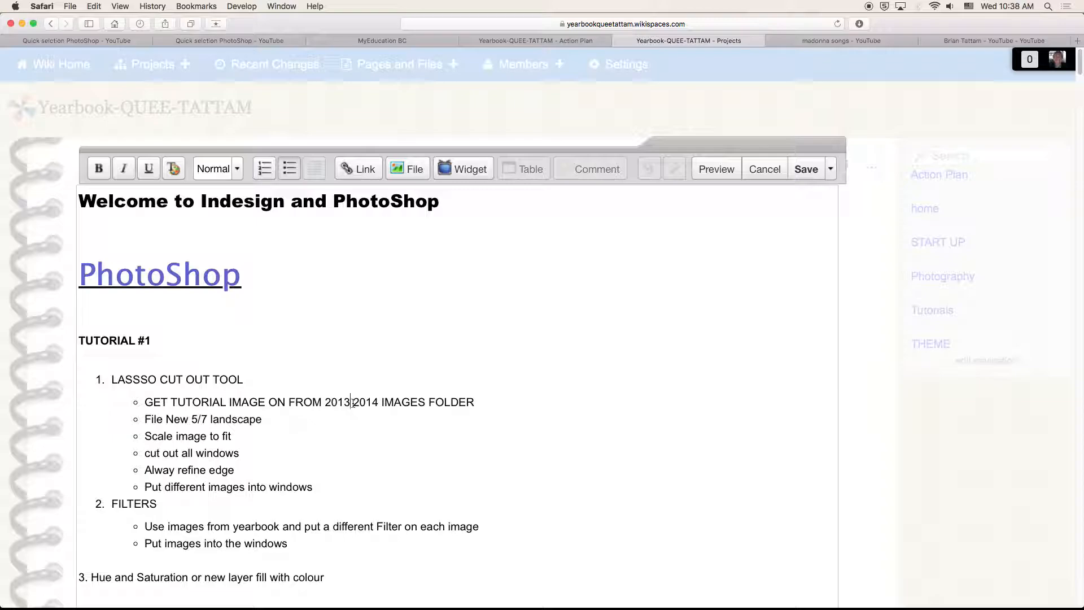
key(BackSpace)
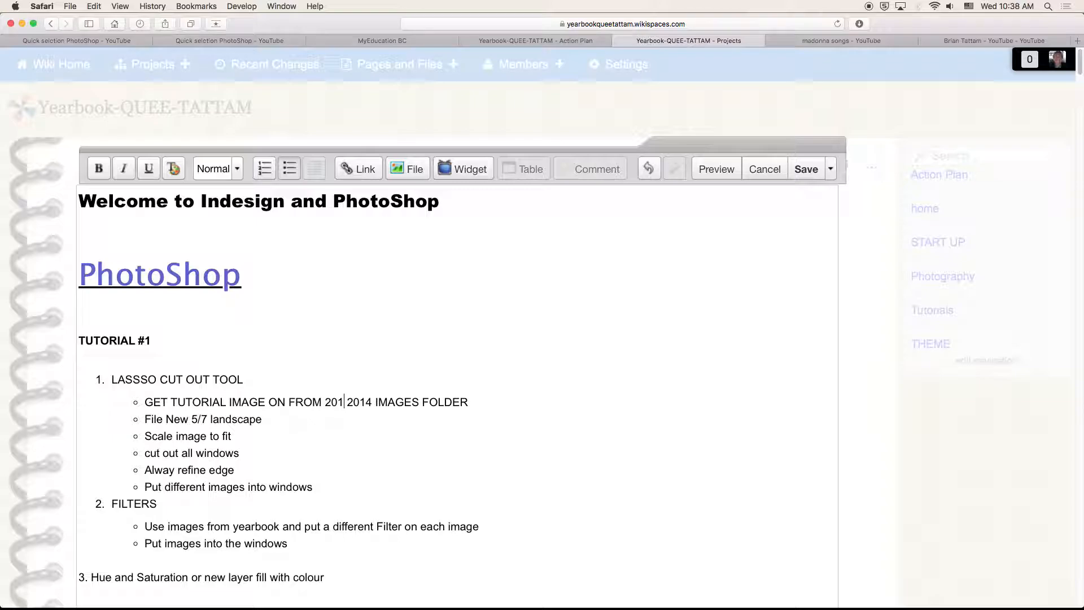
key(BackSpace)
key(BackSpace)
key(BackSpace)
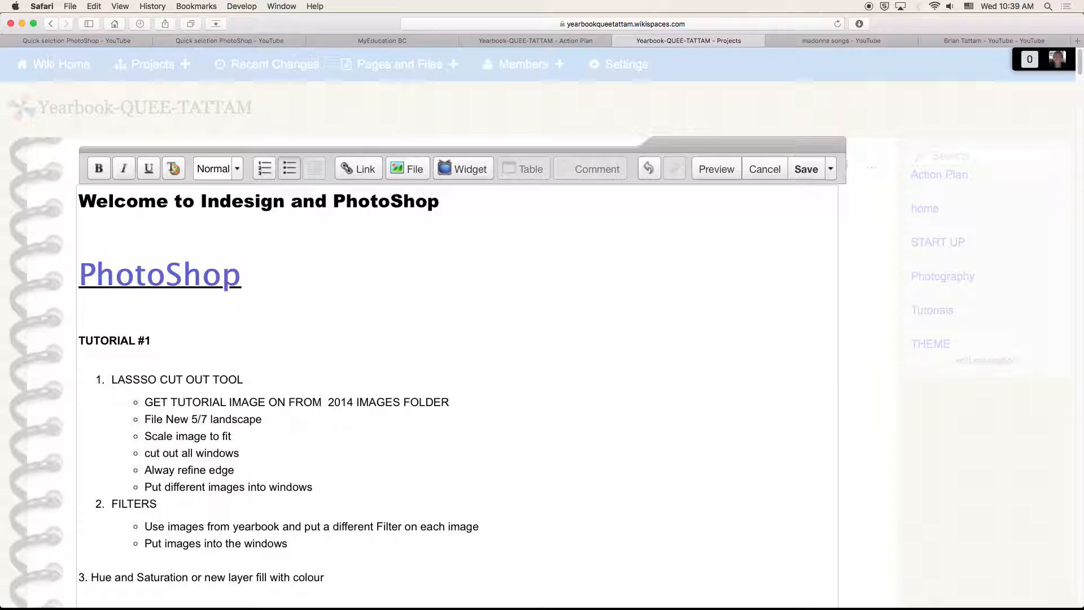
drag(401, 402, 329, 404)
text(assignment)
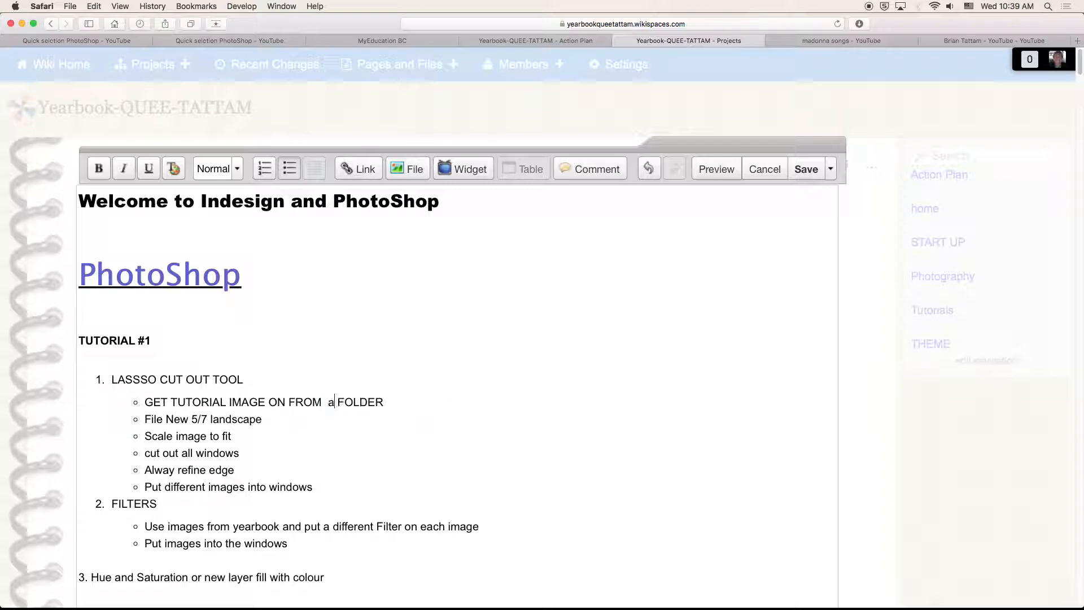
text(s)
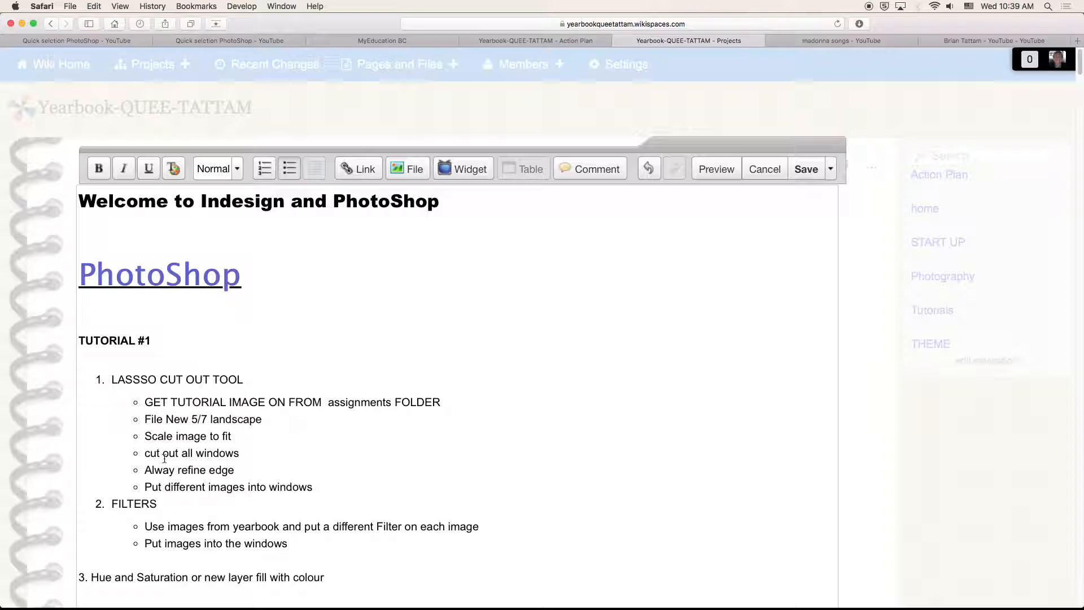
Step: Correct "Alway" to "Always" in the refine edge instruction and save the wiki page
click(177, 471)
text(s)
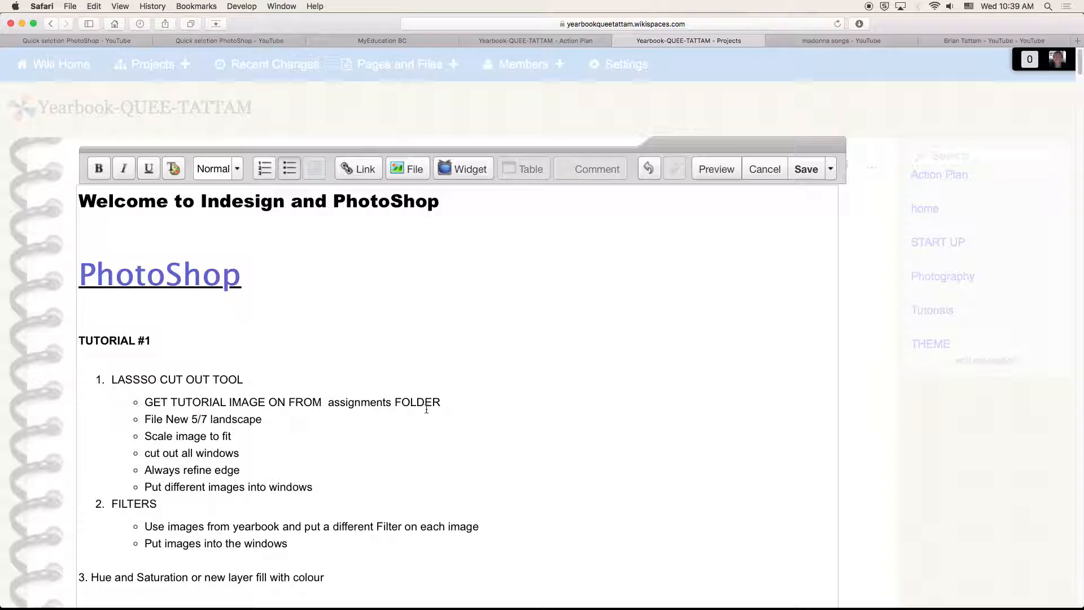
click(808, 170)
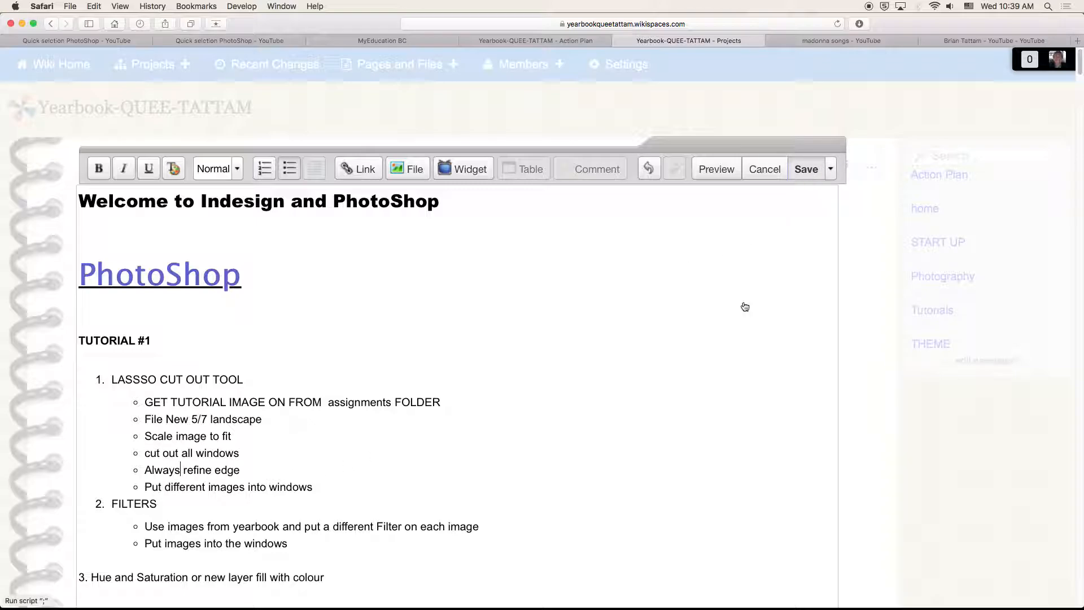
Step: Switch to Photoshop with the tutorial photo open
click(433, 591)
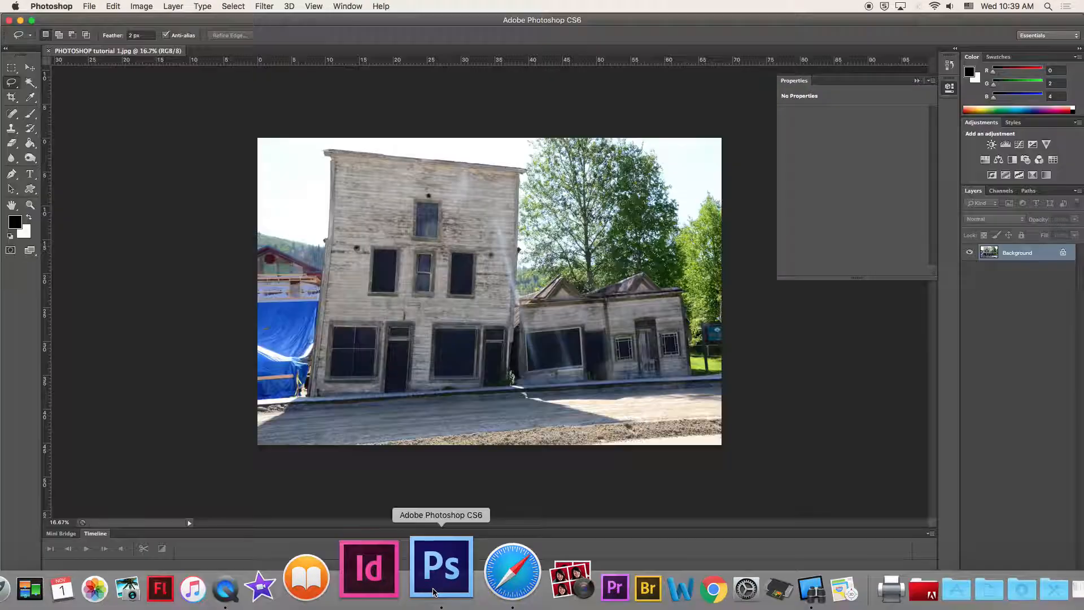
click(90, 6)
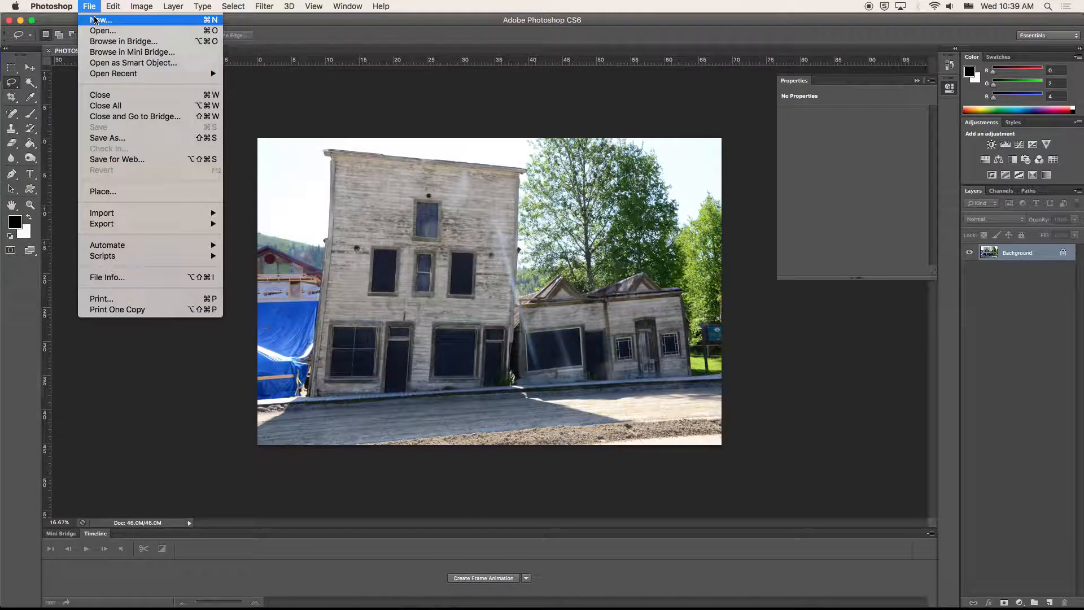
click(96, 19)
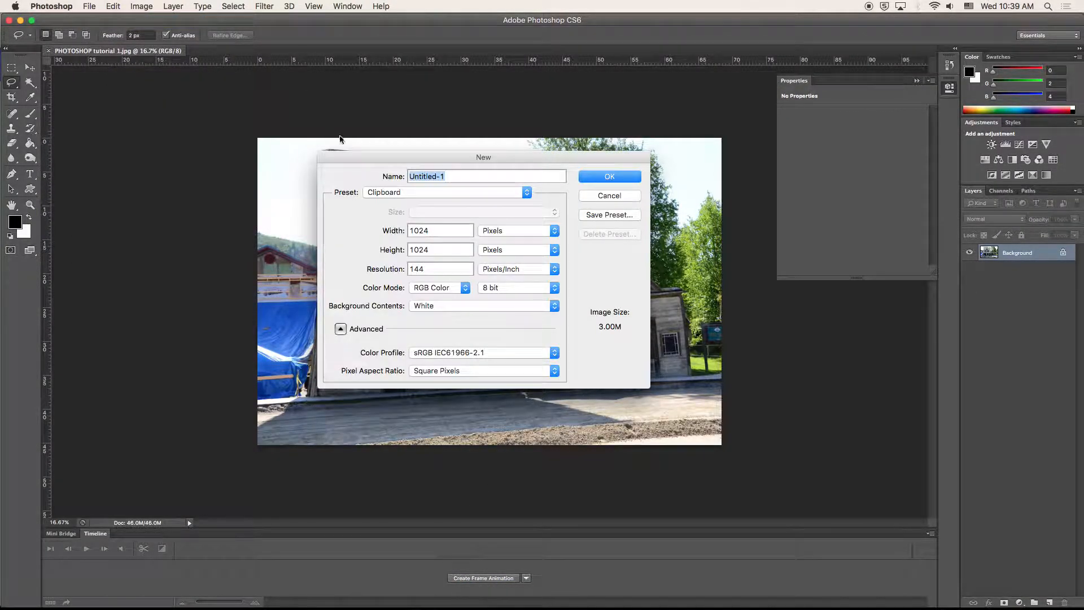
click(404, 197)
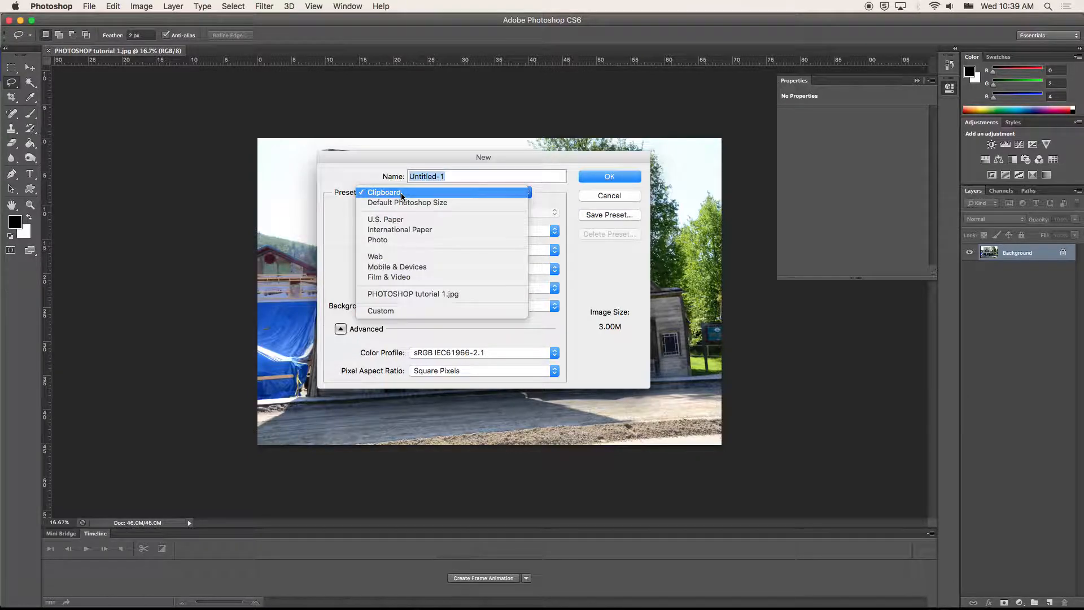
click(400, 239)
click(443, 212)
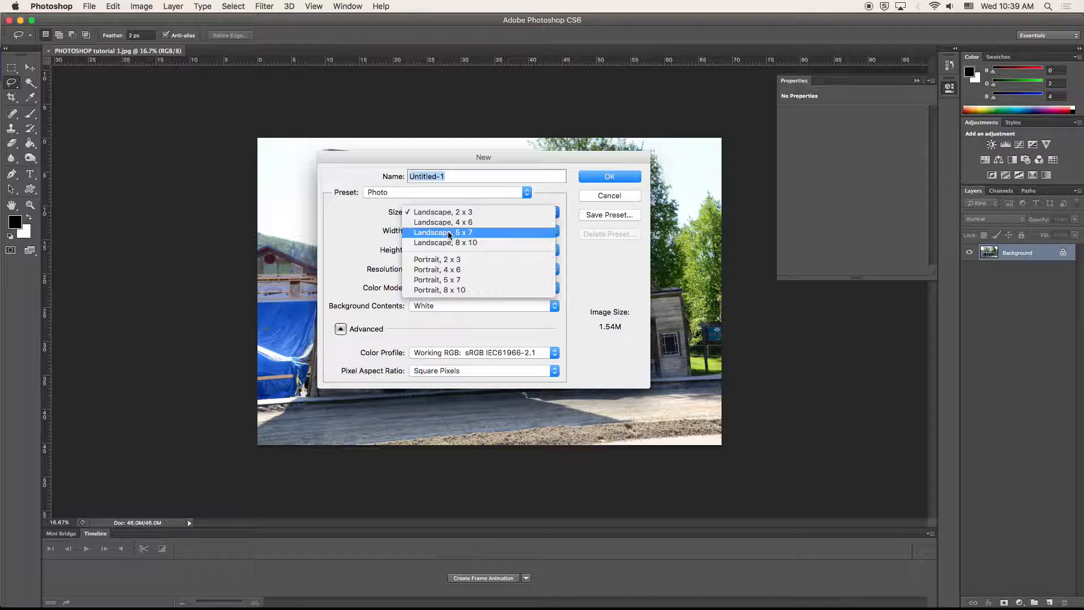
click(450, 233)
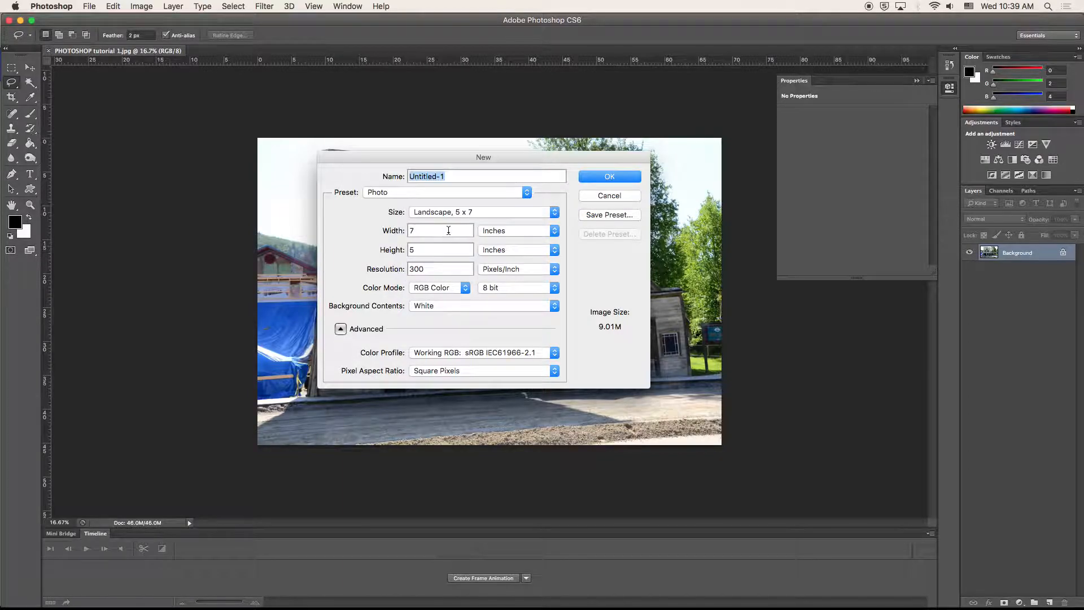
click(610, 177)
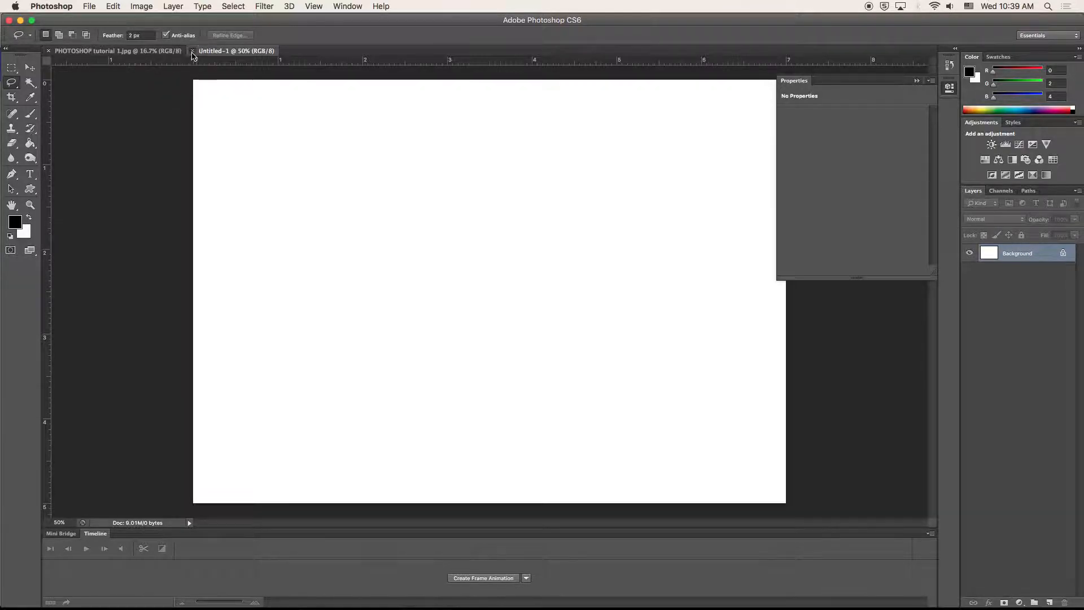
click(192, 51)
Step: Create a new document with the Photo preset, size Landscape, 5 x 7, and transparent background contents
click(90, 7)
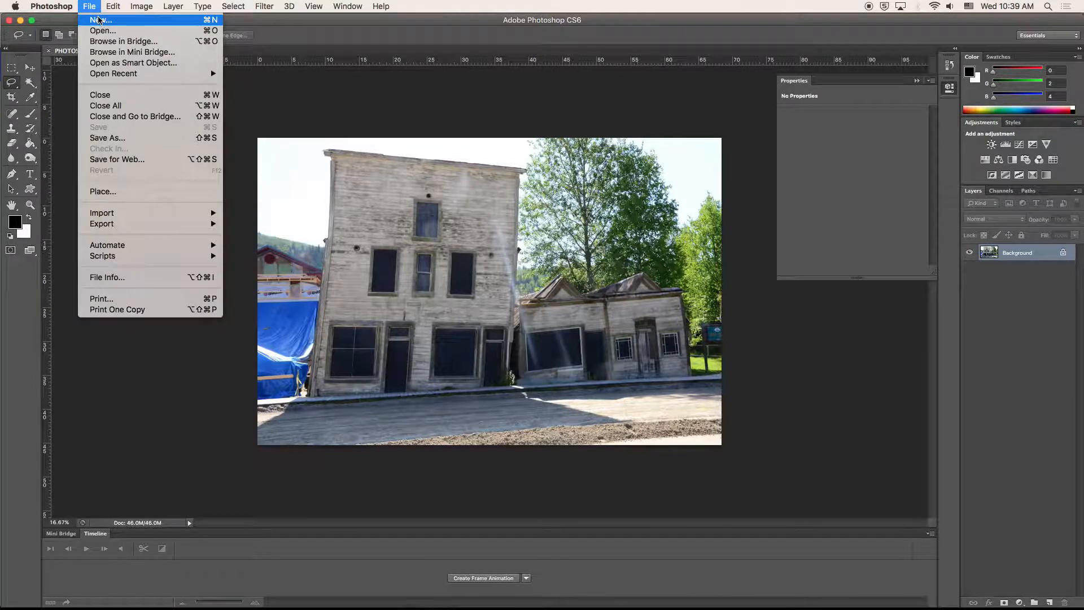
click(99, 20)
click(420, 191)
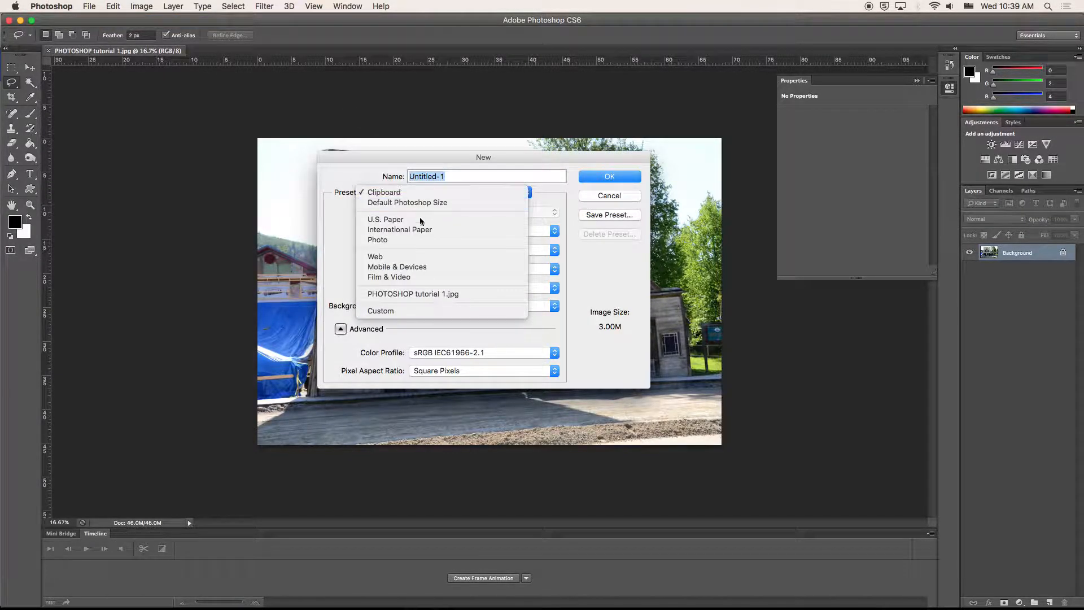
click(417, 238)
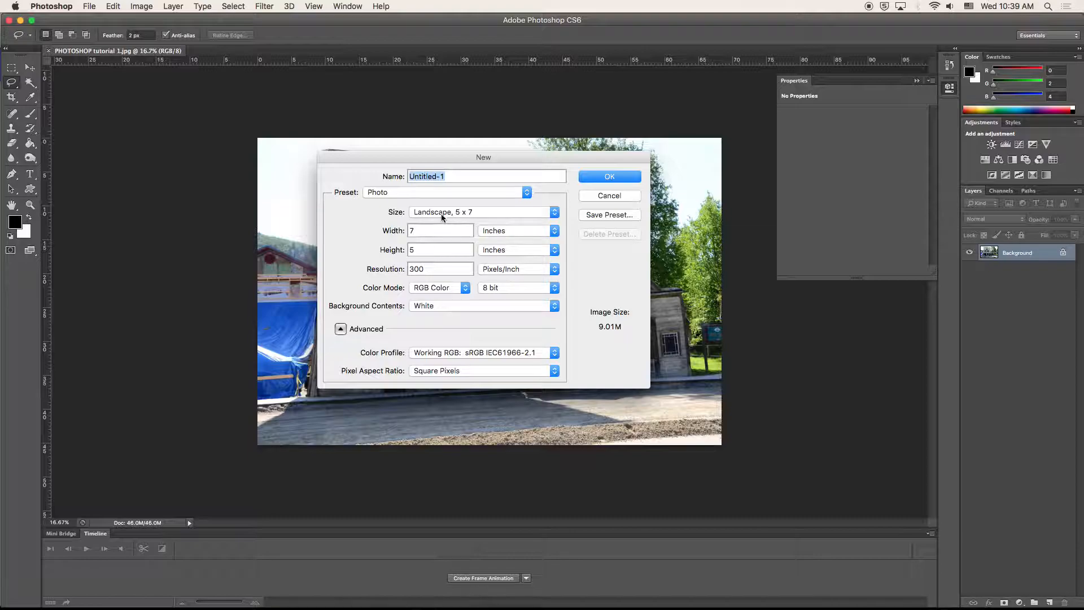
click(452, 306)
click(452, 326)
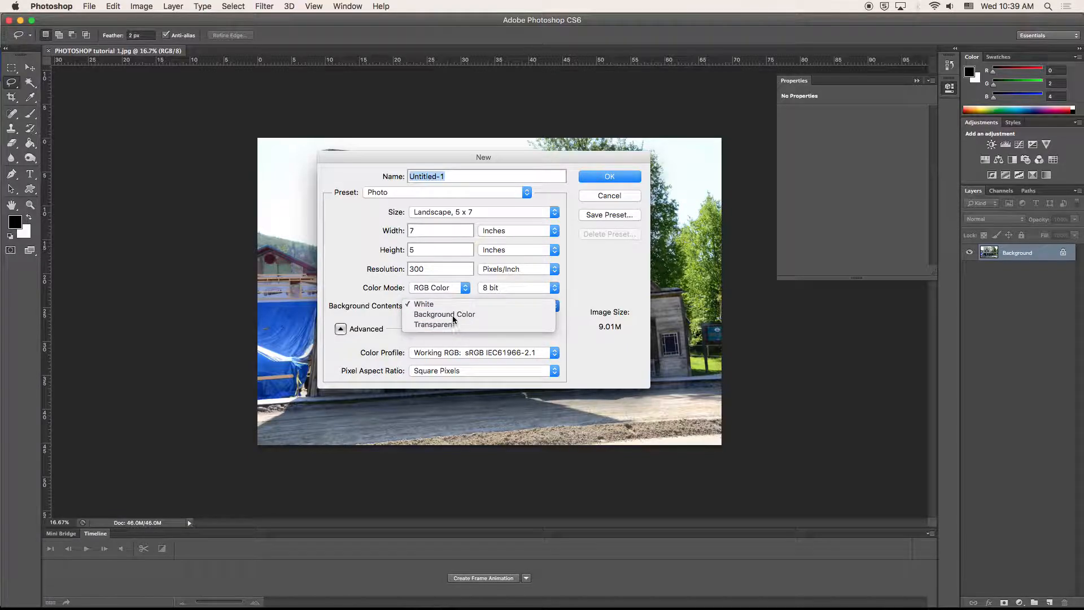
click(610, 177)
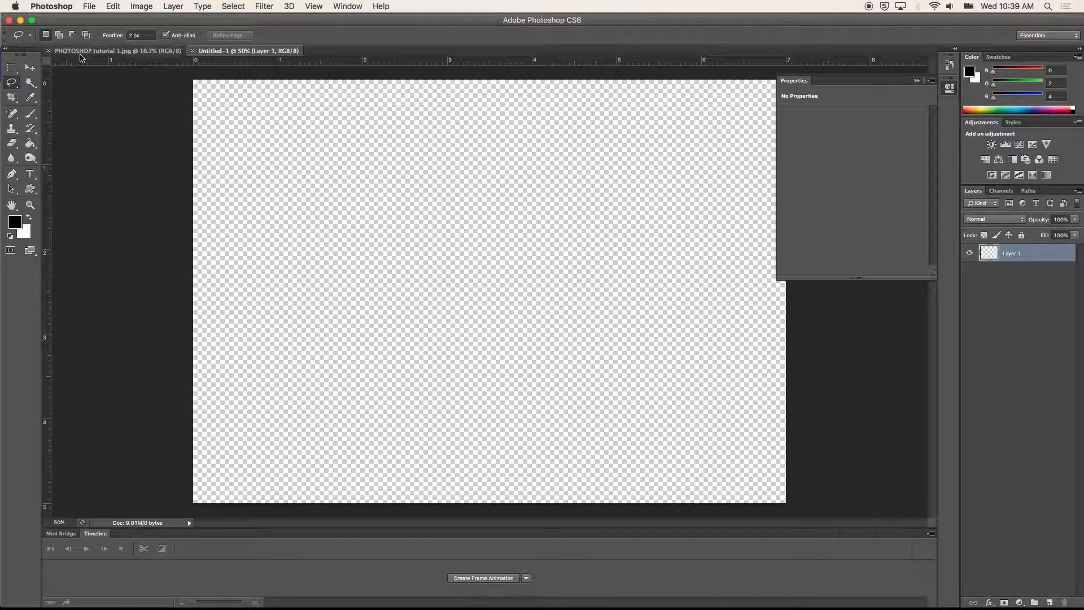
Step: Float the tutorial photo in its own window and copy it into the new document with the Move tool
click(30, 71)
drag(93, 52, 494, 128)
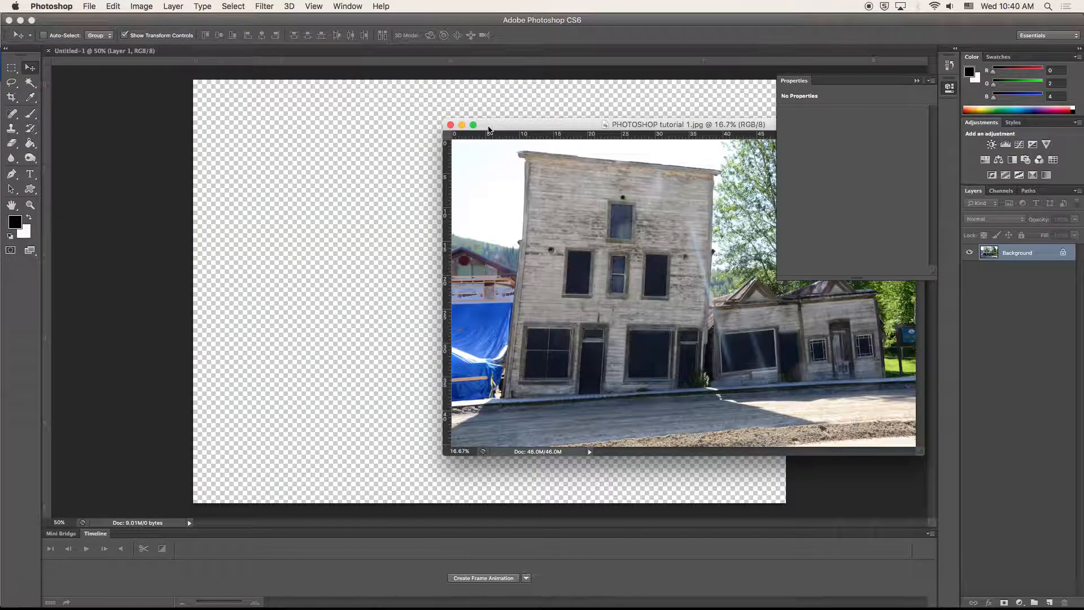
drag(587, 223, 353, 240)
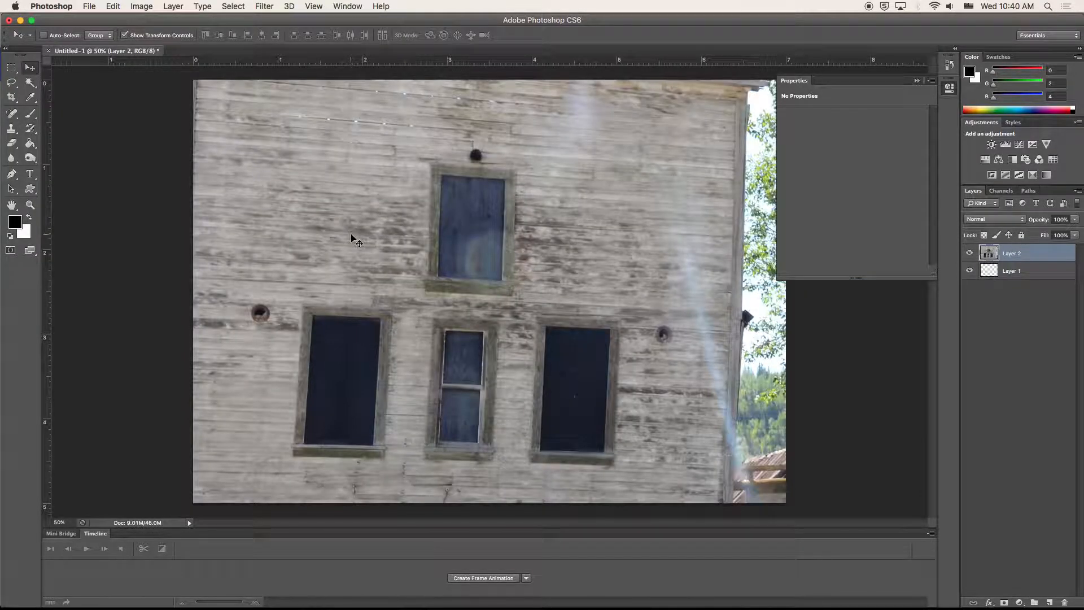
Step: Scale the building photo layer down to about 46% so that it just covers the canvas
key(super+minus)
key(super+minus)
key(super+minus)
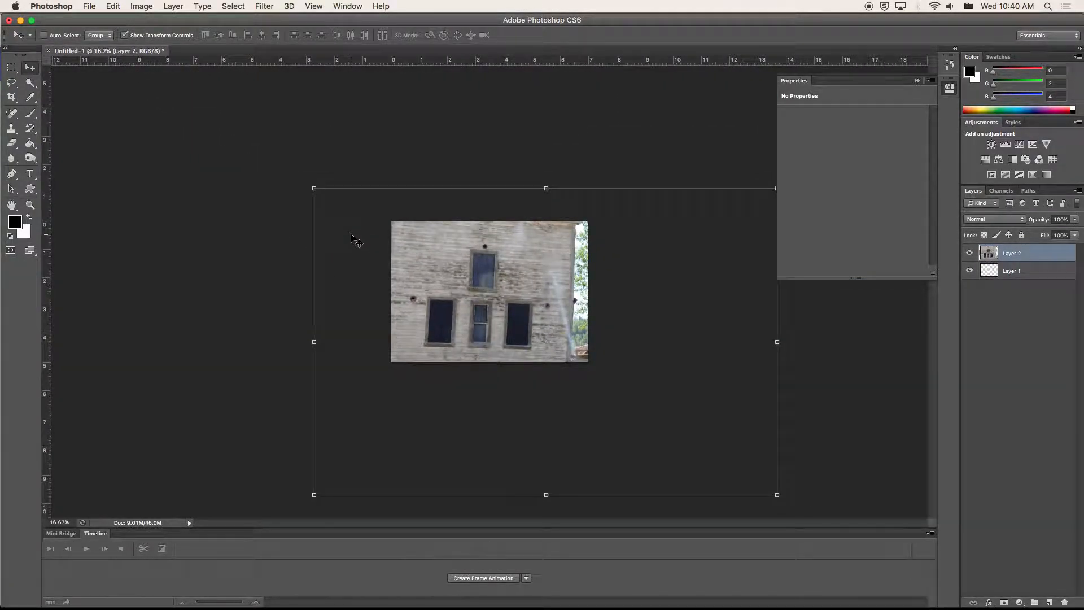
click(112, 6)
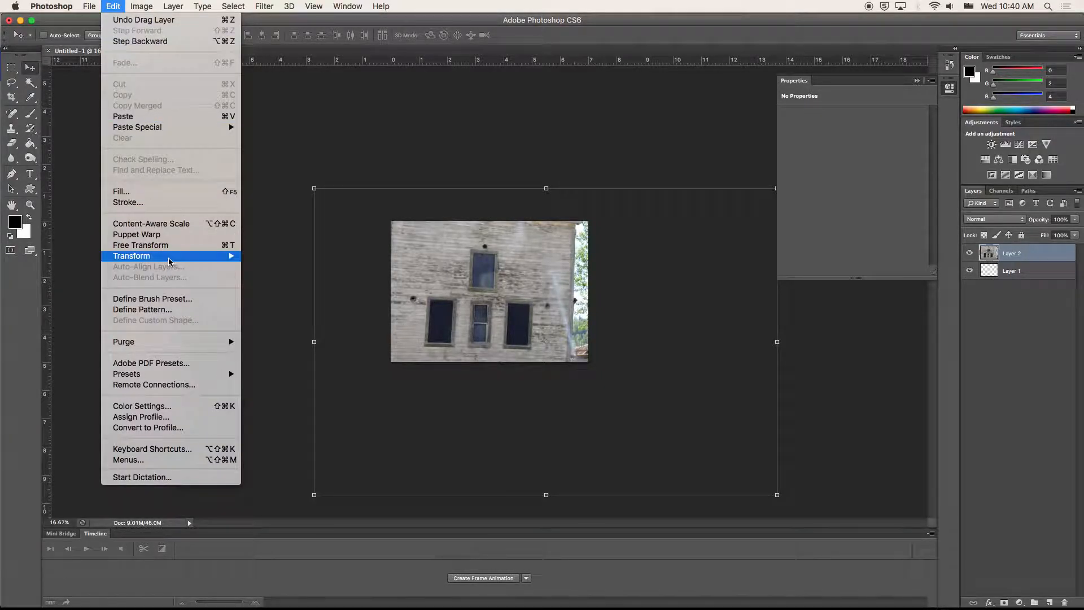
mouse_move(169, 261)
click(263, 277)
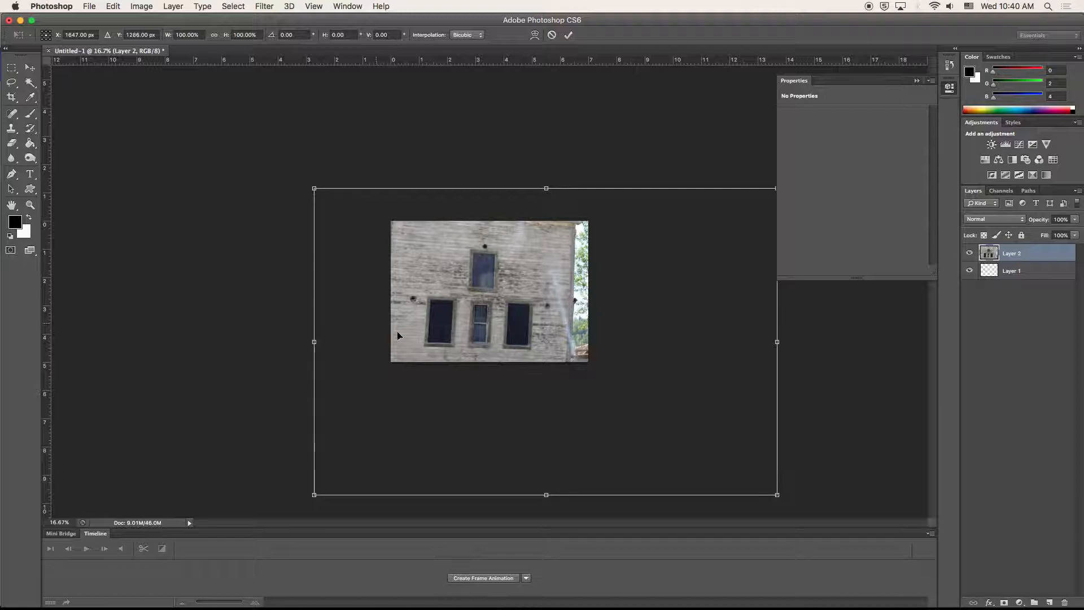
drag(784, 492, 597, 361)
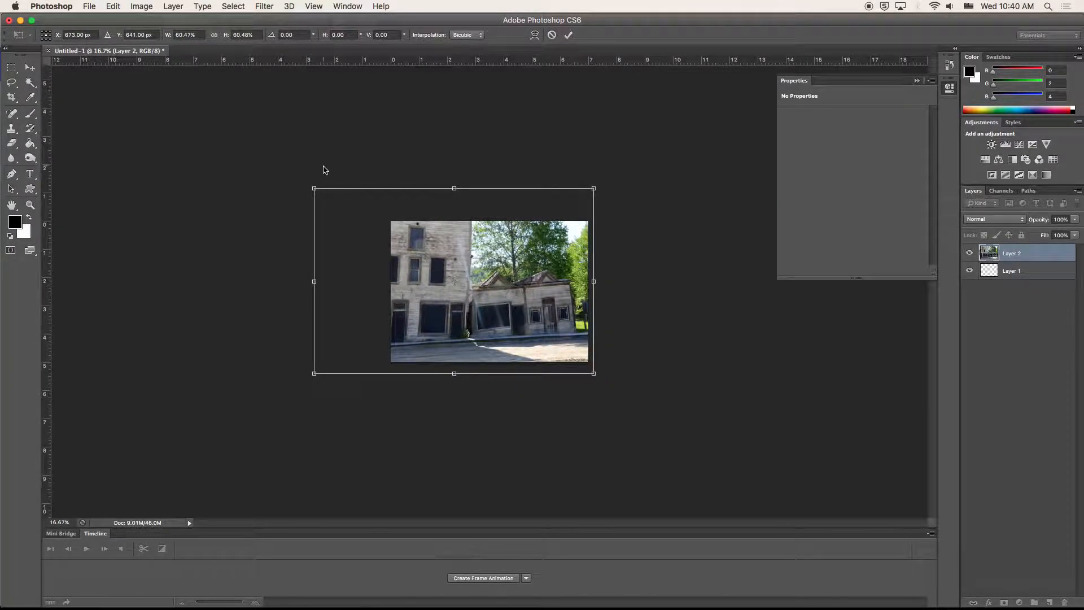
drag(314, 188, 367, 210)
drag(360, 374, 377, 362)
drag(597, 216, 591, 222)
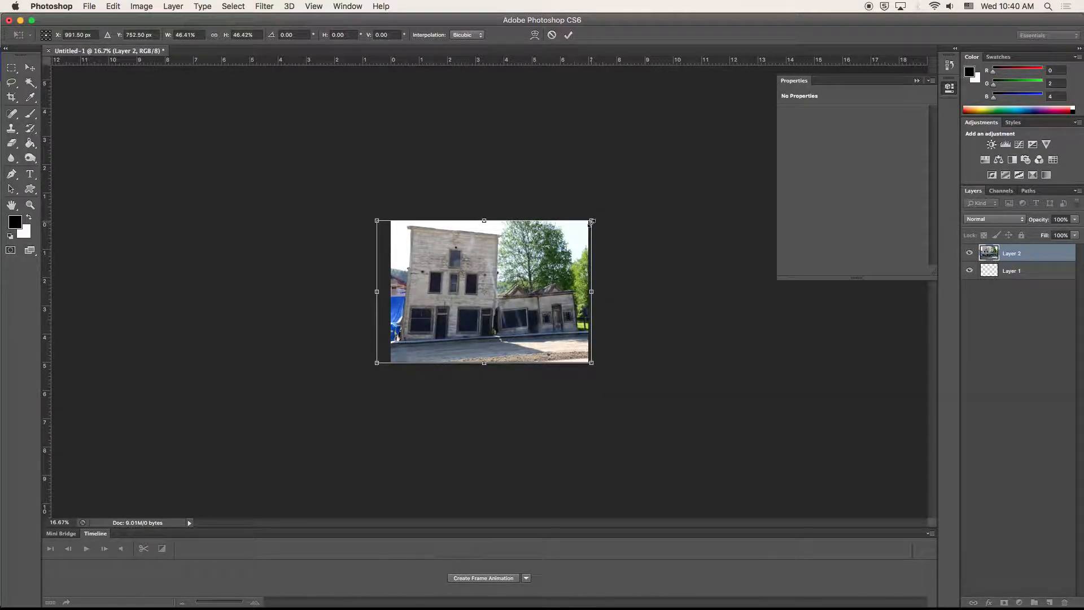
Step: Position the scaled photo over the canvas at about X 1057.5 px, Y 751.5 px and apply the transformation
drag(523, 268, 530, 269)
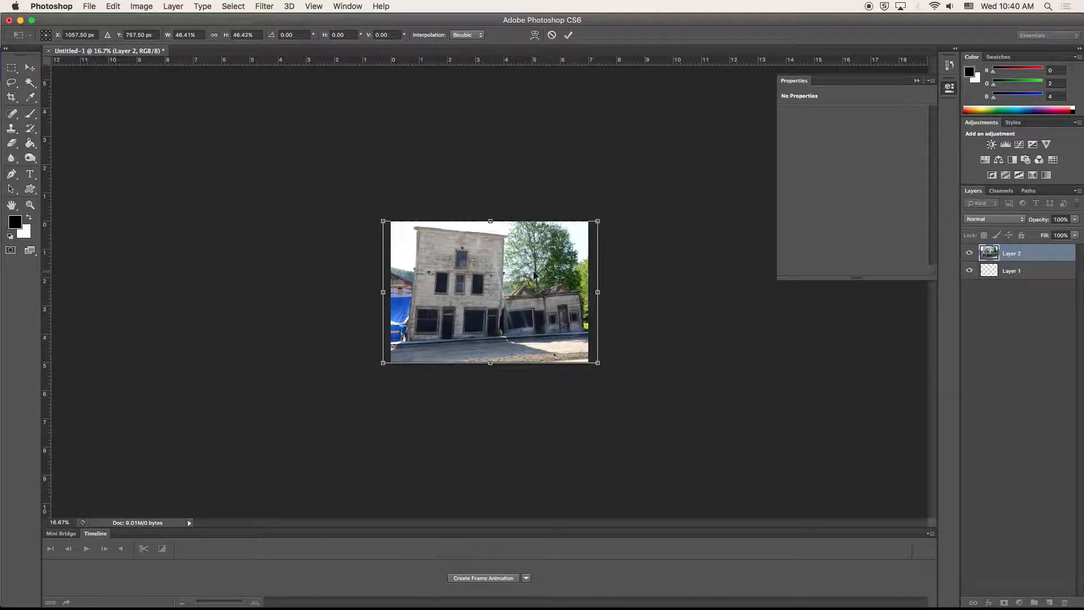
key(super+equal)
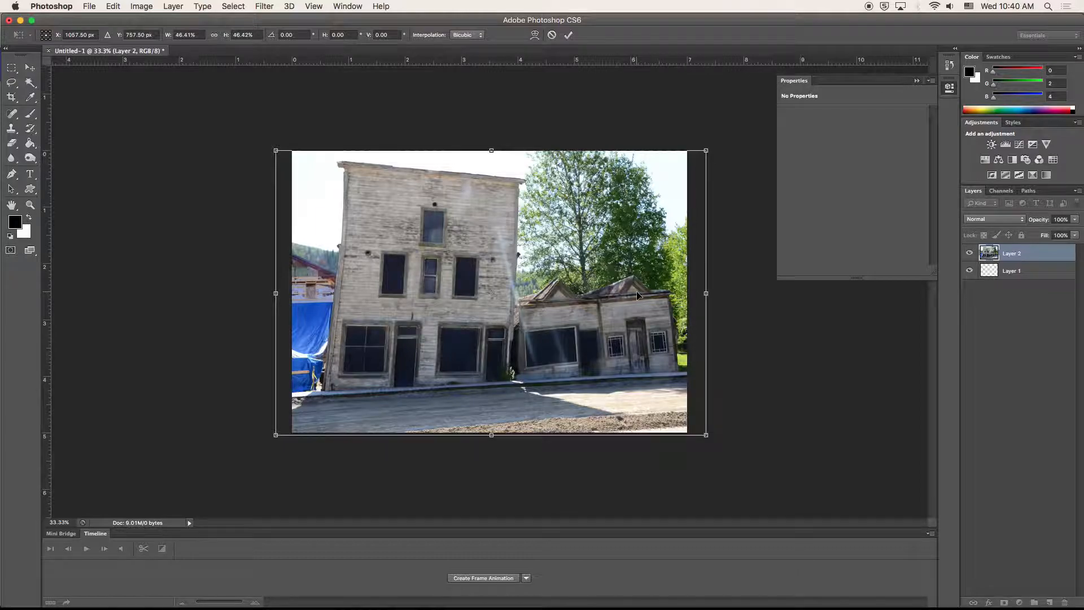
key(Up)
key(Up)
key(Up)
key(Up)
key(Up)
key(Up)
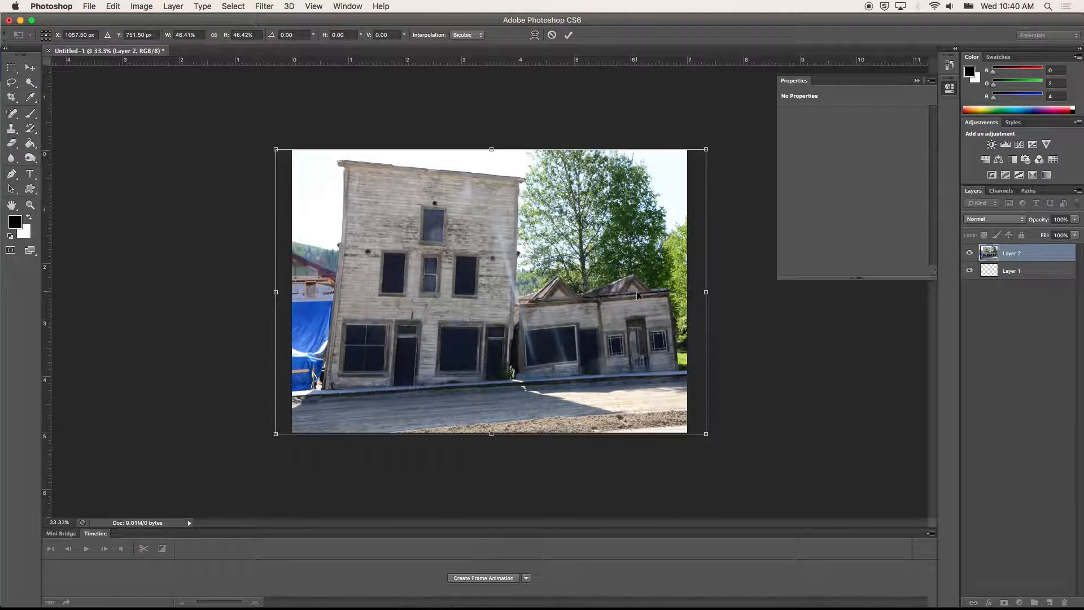
click(32, 69)
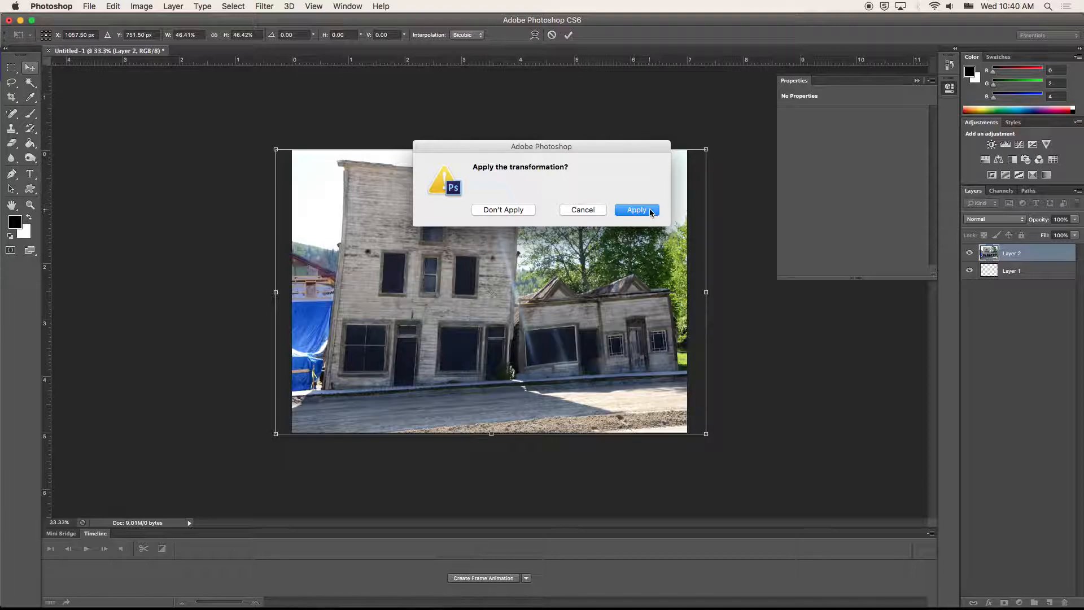
click(652, 213)
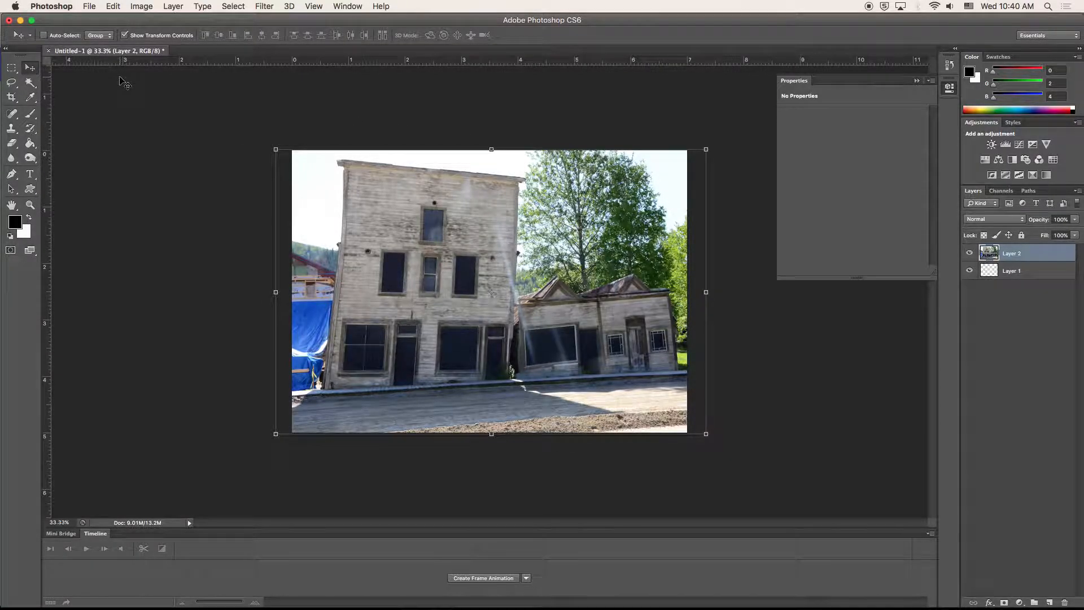
Step: Switch to the Polygonal Lasso tool and set its feather to 10 px
click(7, 84)
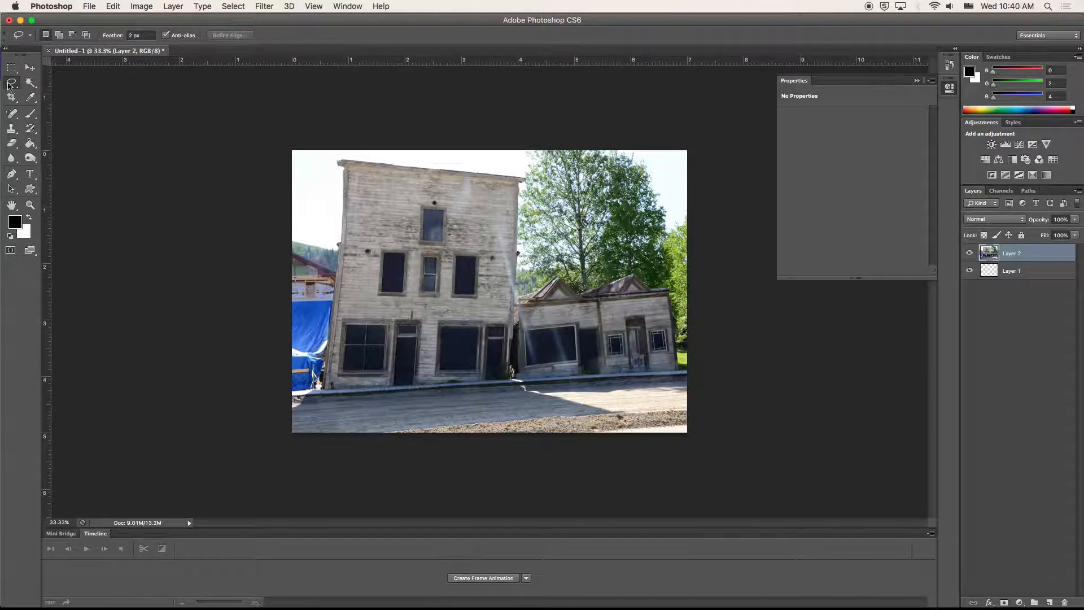
click(12, 84)
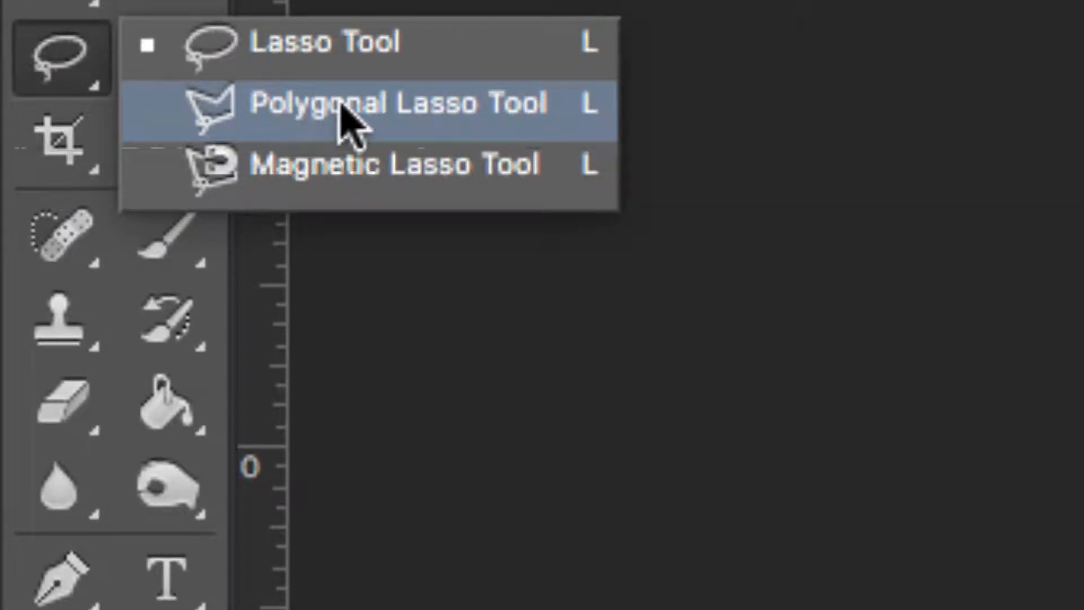
click(351, 116)
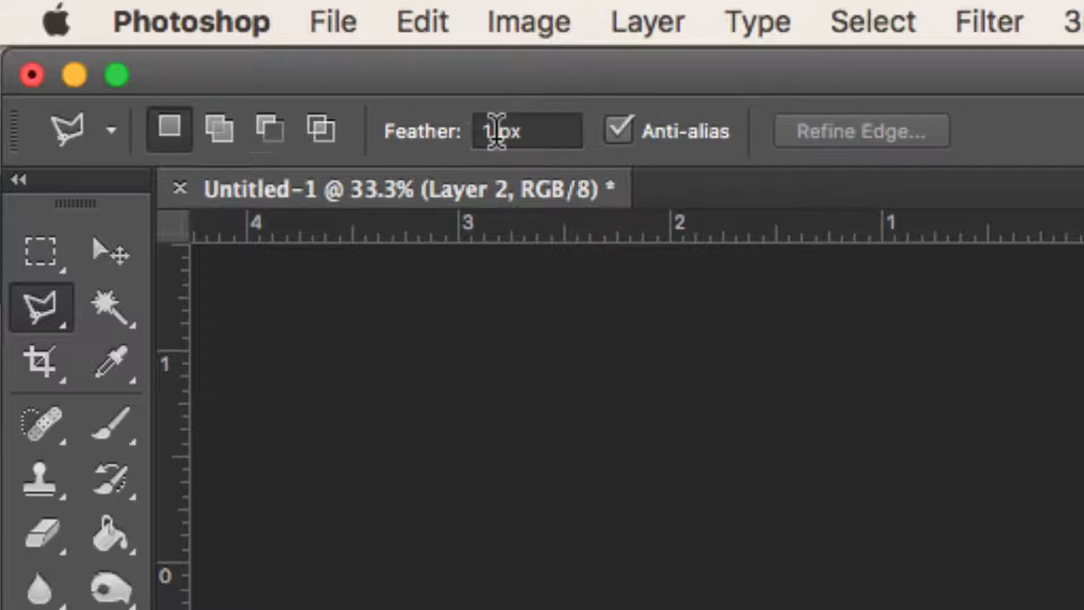
click(477, 136)
text(10)
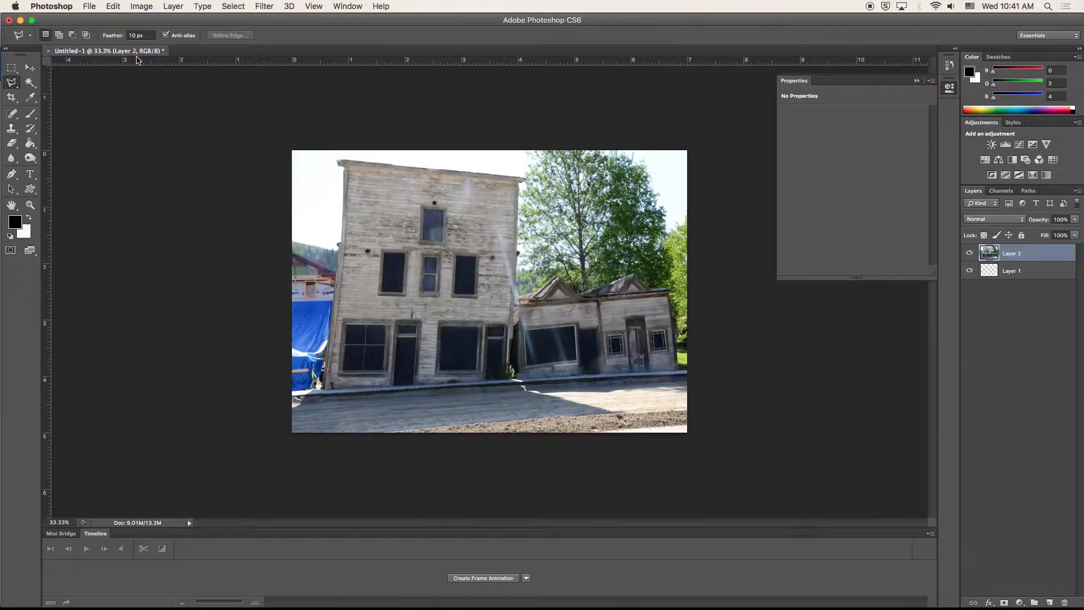
Step: Try cutting out the large dark second-floor window right of the narrow one, using a selection with 10 px feather
key(super+equal)
key(super+equal)
key(super+equal)
key(super+equal)
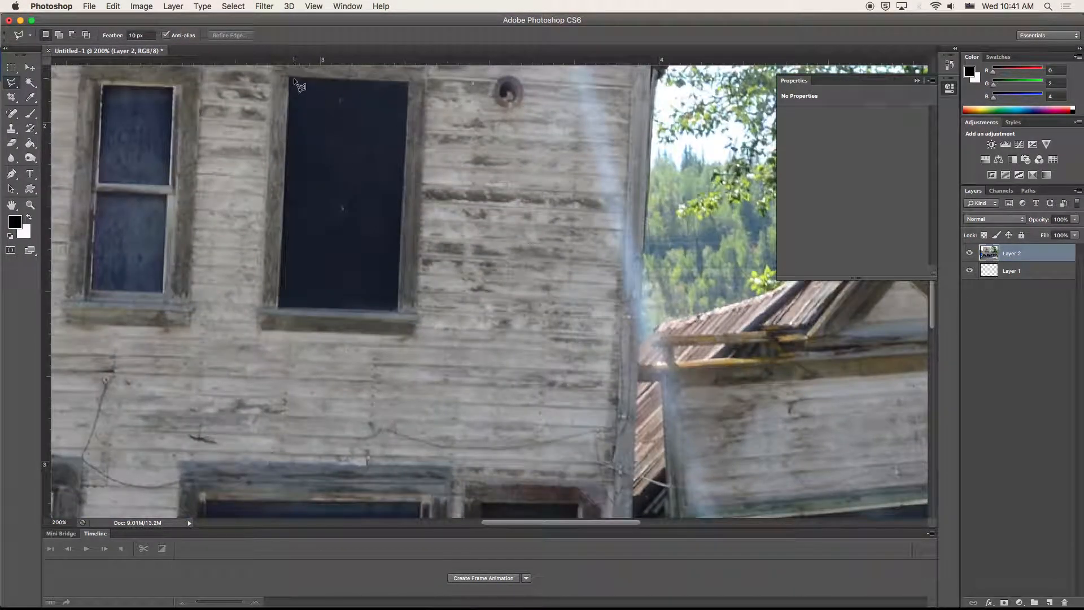
click(291, 79)
click(280, 306)
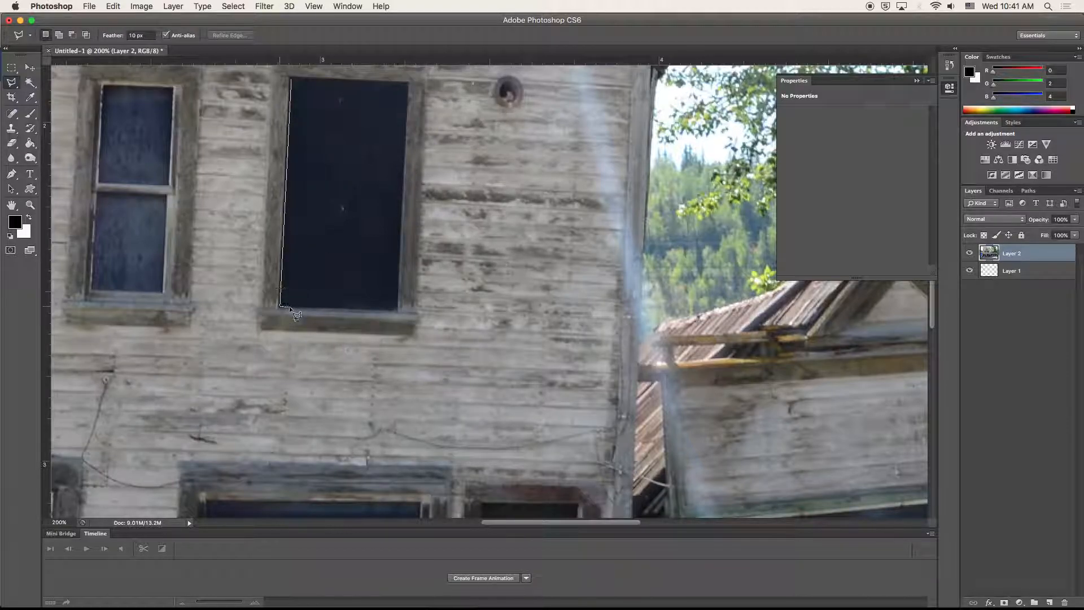
click(398, 310)
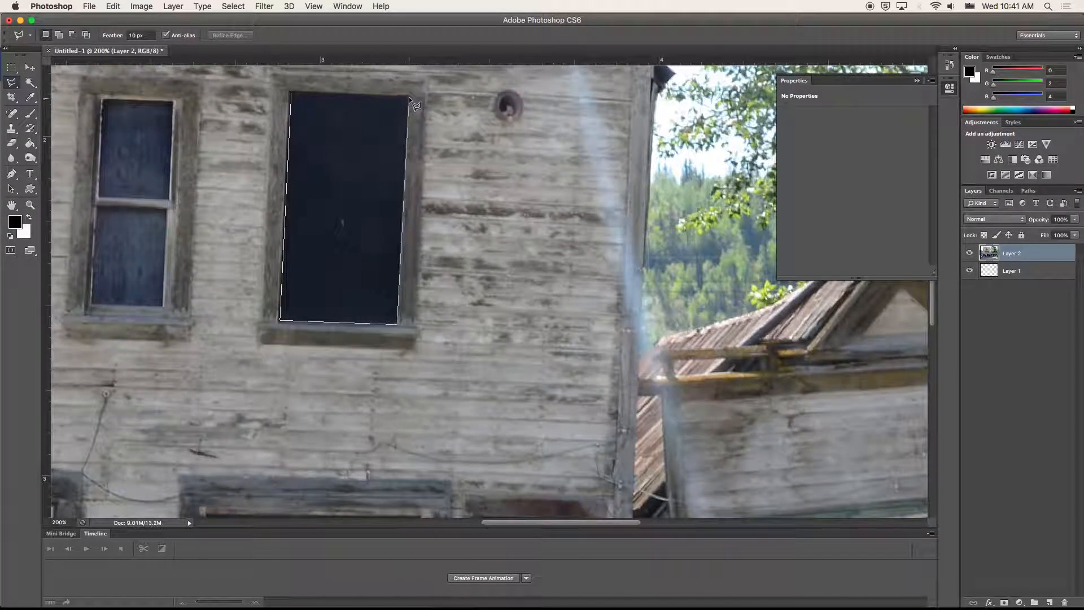
click(408, 97)
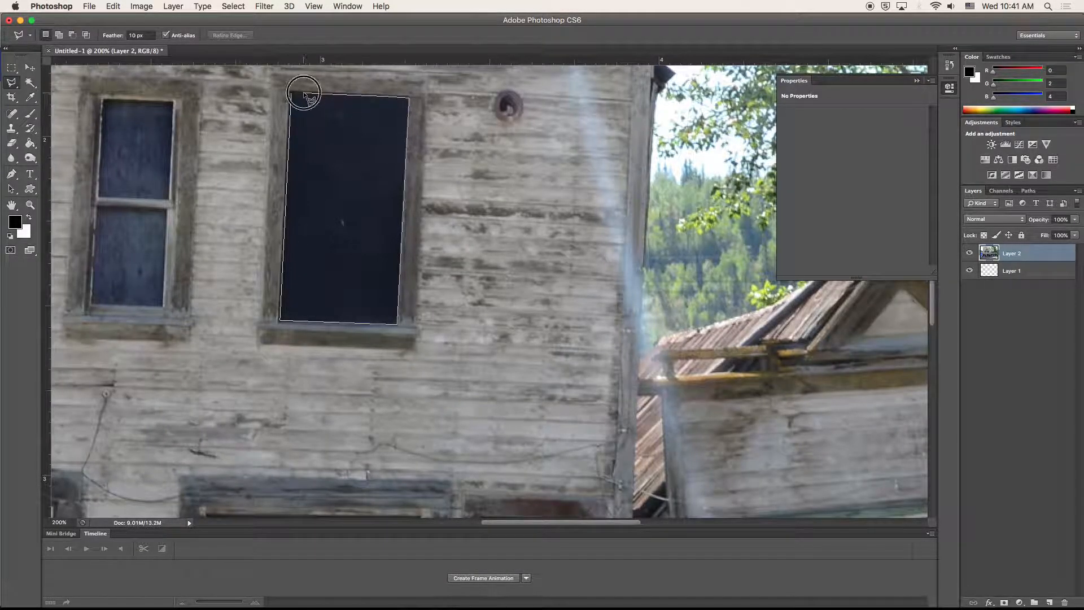
click(293, 93)
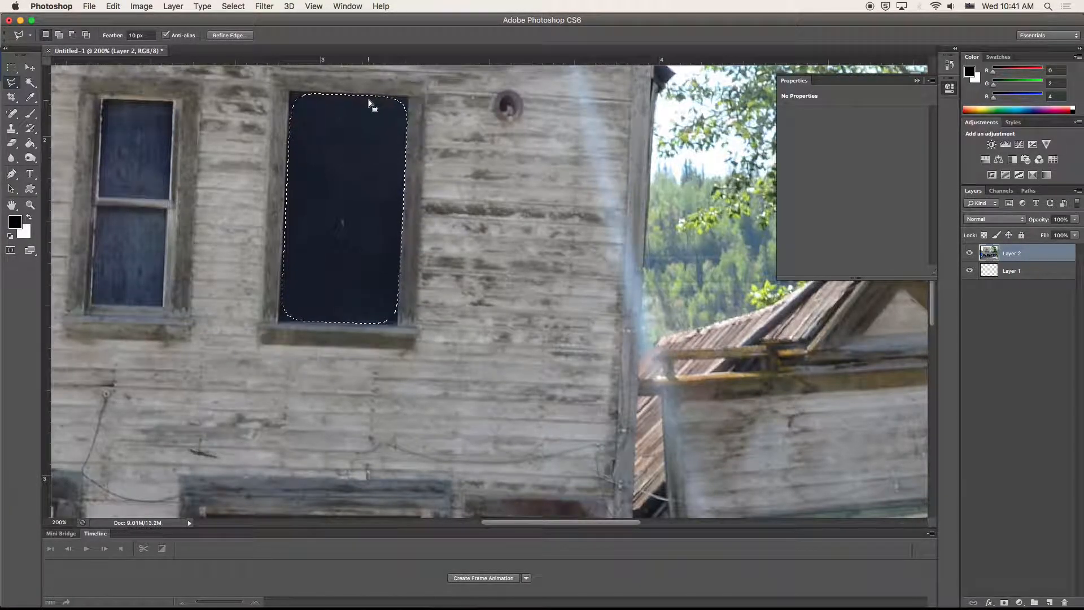
key(Delete)
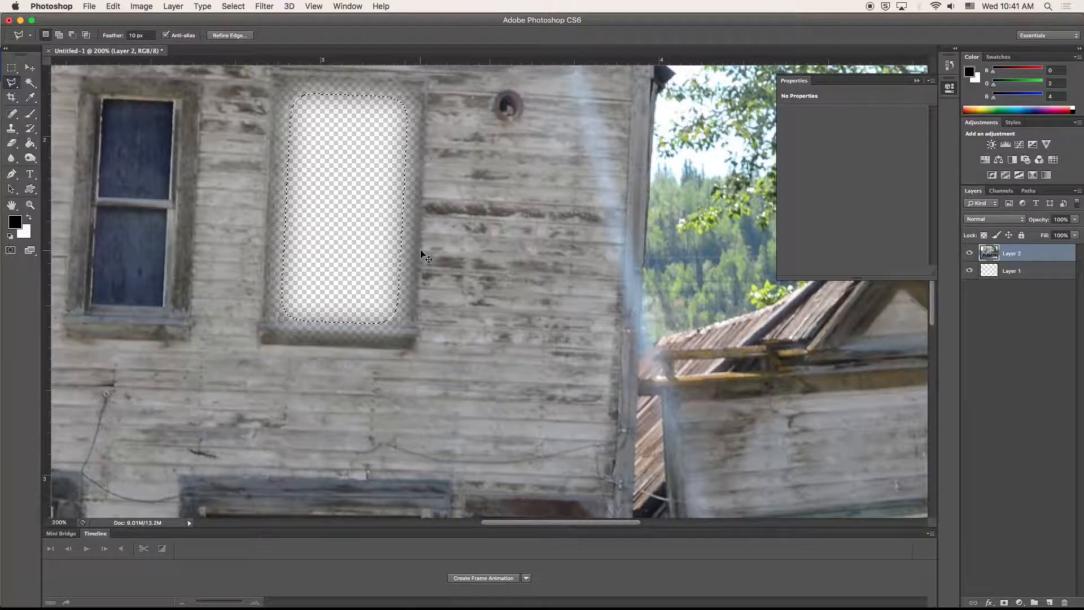
Step: Undo the feathered window cutout and deselect the window
key(alt+BackSpace)
click(240, 6)
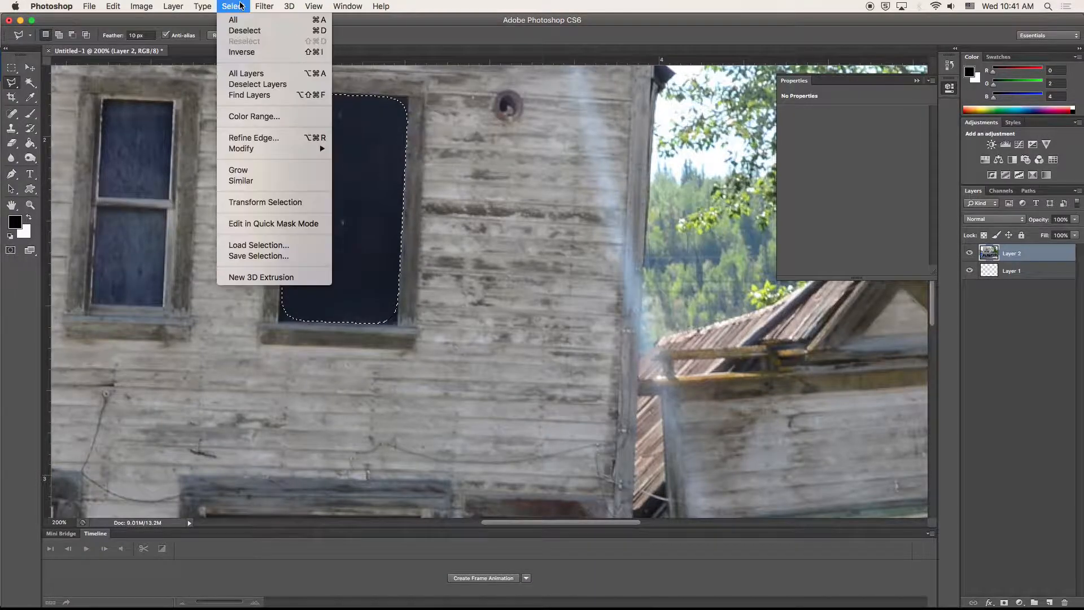
click(247, 33)
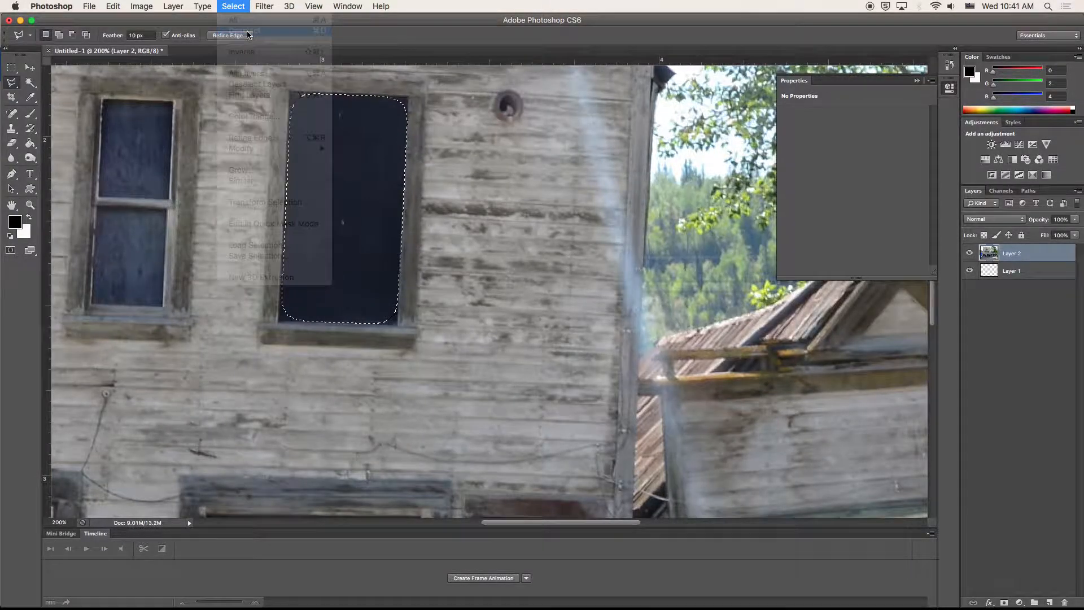
Step: Set the lasso feather to 1 px, then outline the same large dark window and delete its contents
click(148, 41)
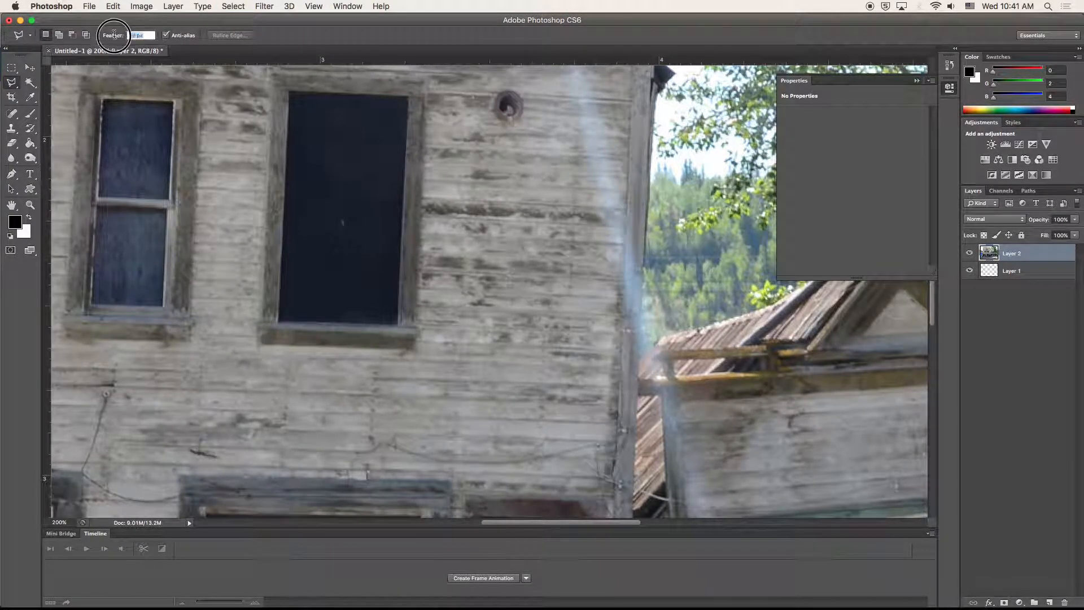
text(1)
key(Return)
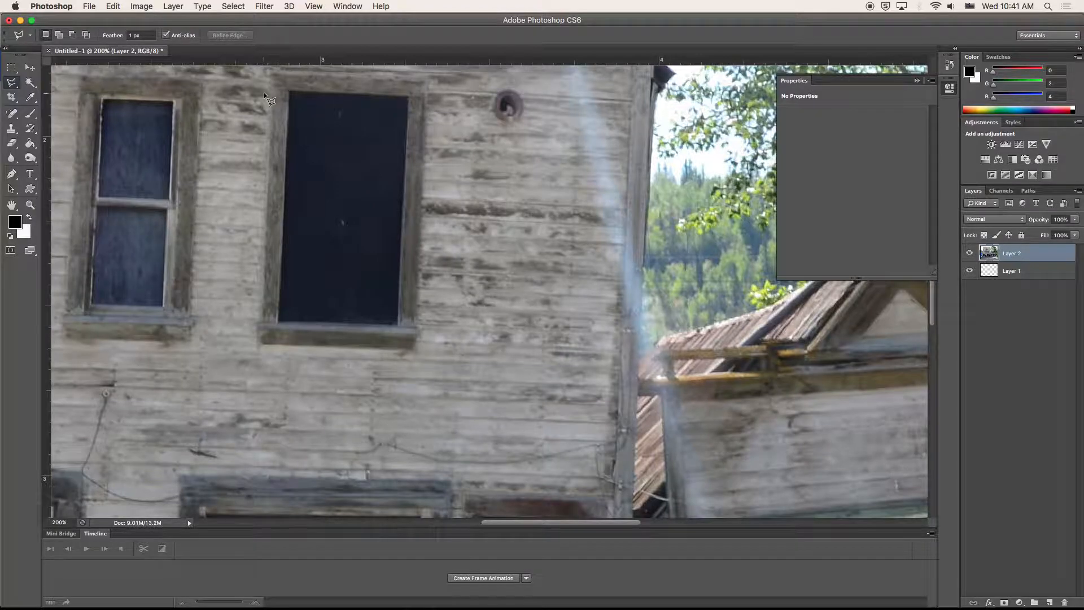
click(291, 93)
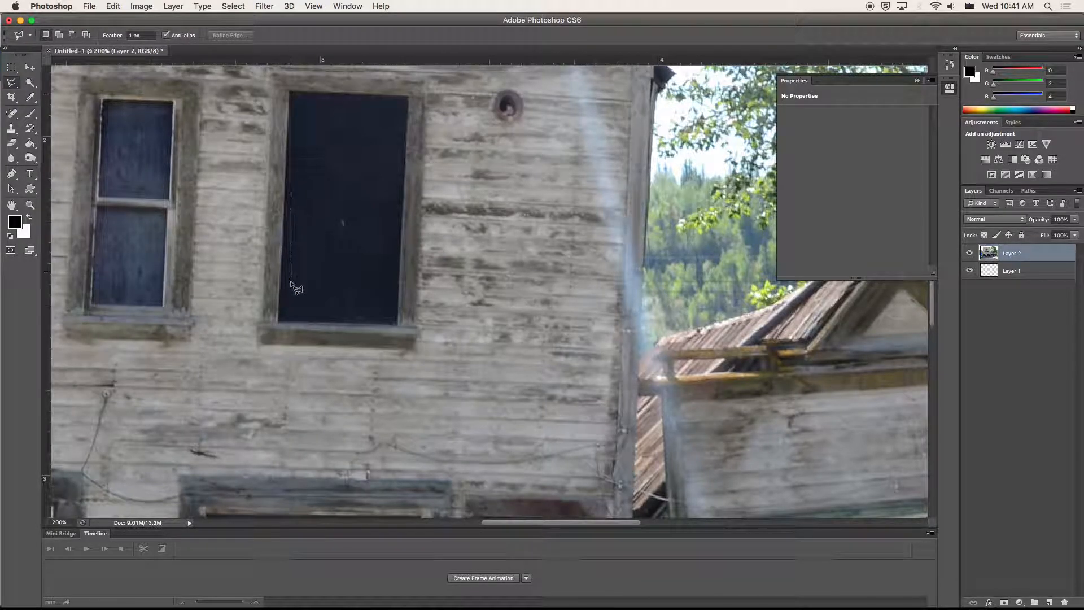
click(280, 321)
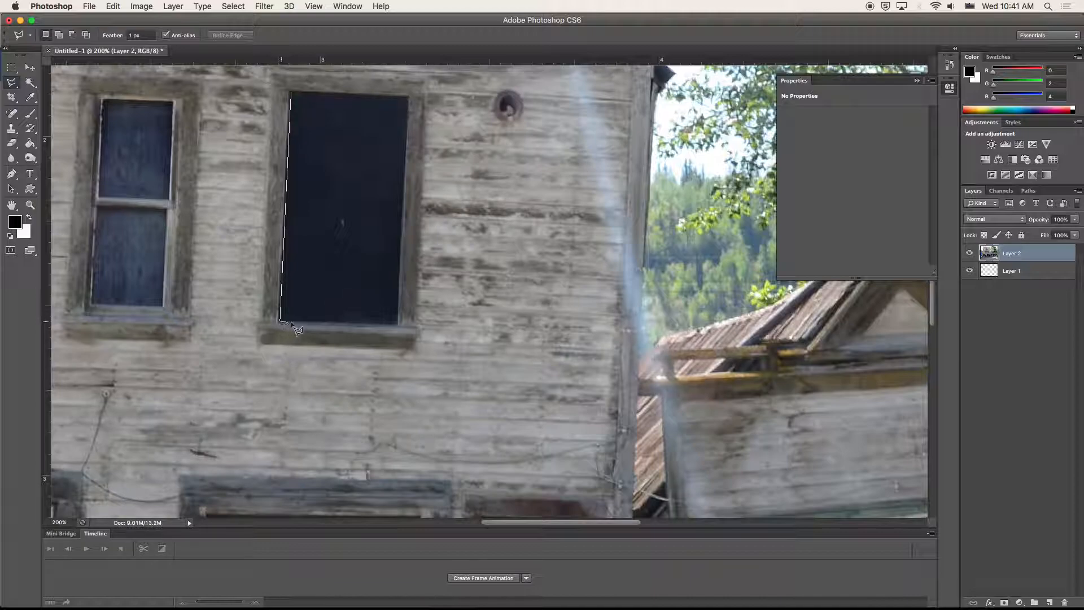
click(397, 325)
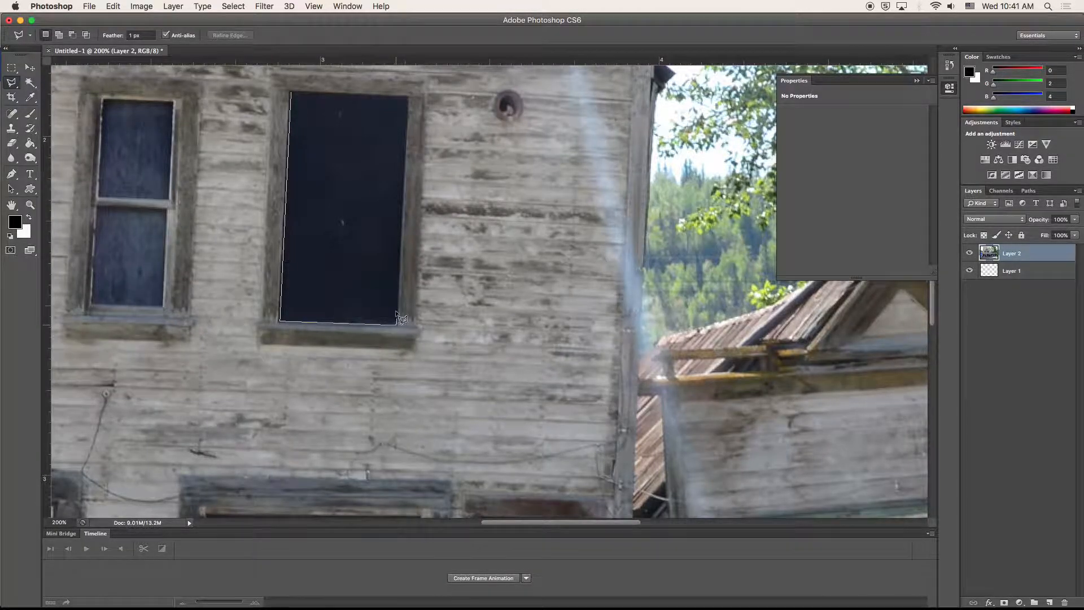
click(408, 96)
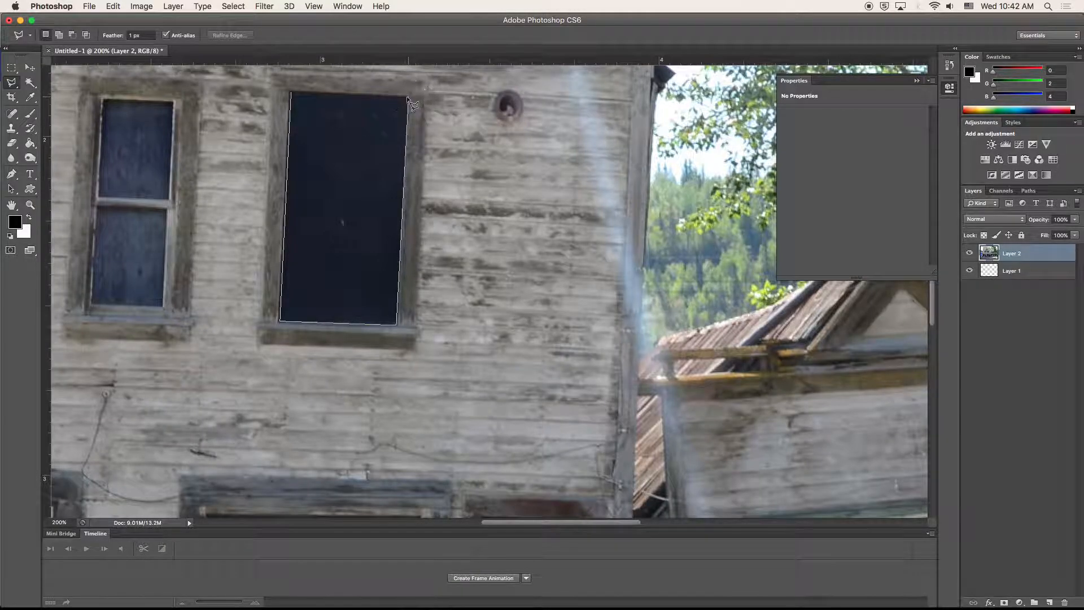
click(292, 93)
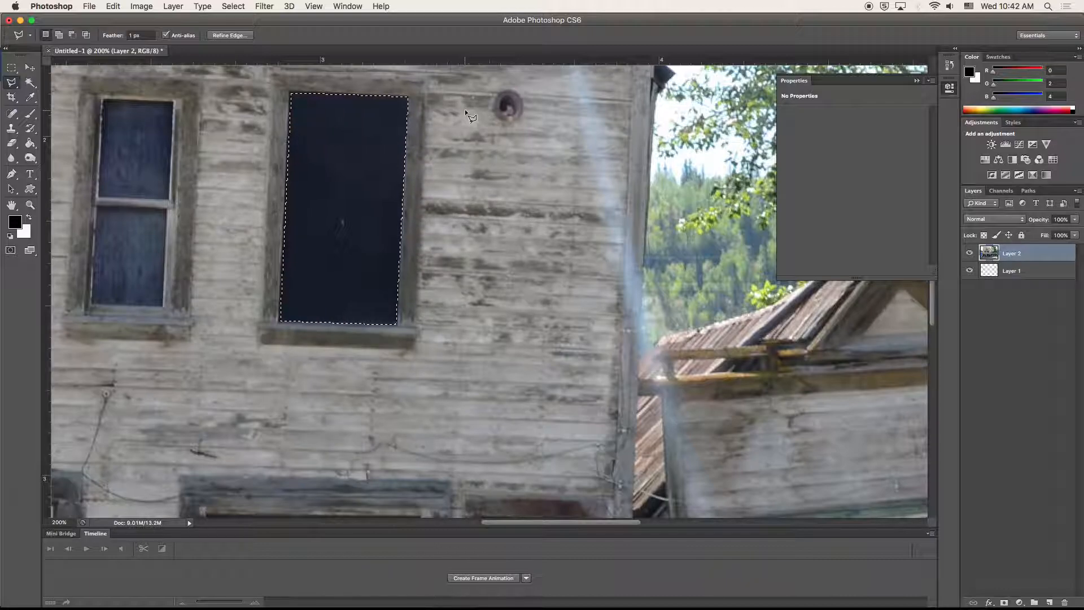
key(Delete)
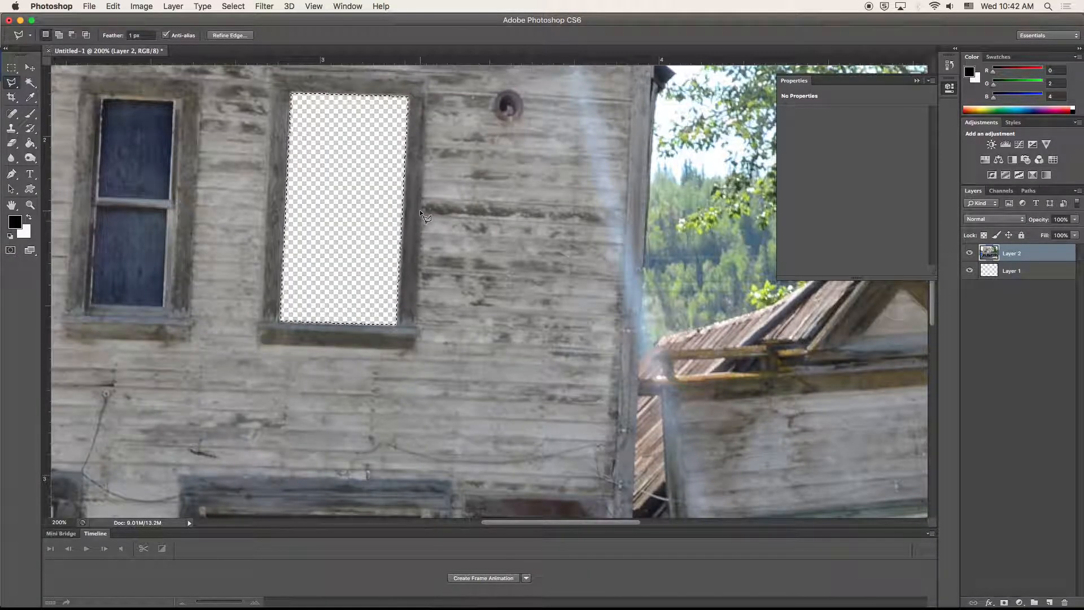
Step: Outline the upper pane of the narrow middle window with the Polygonal Lasso and delete its contents
click(105, 101)
click(100, 193)
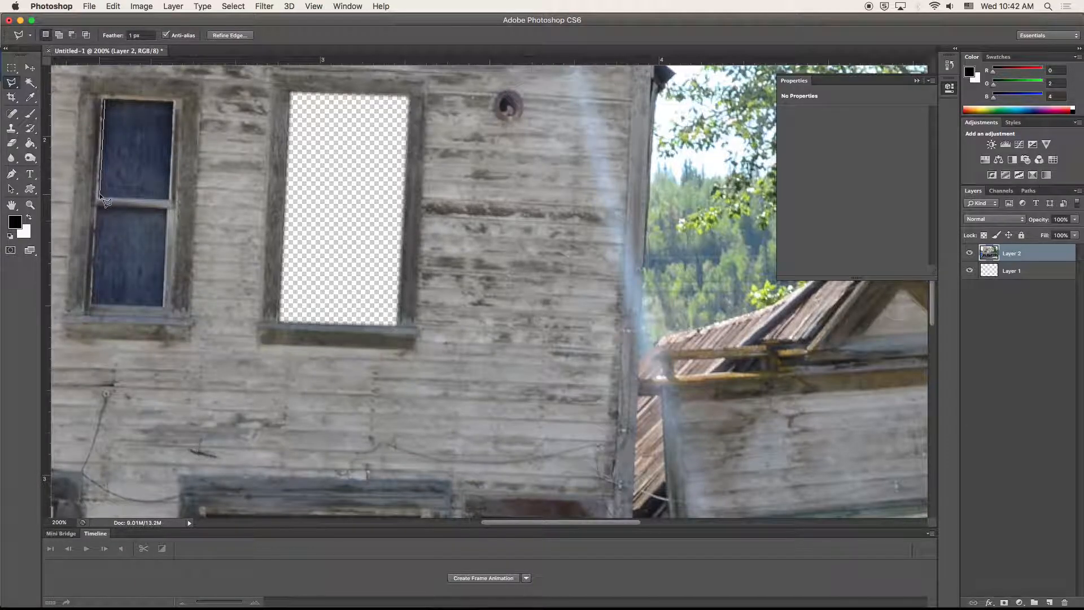
click(167, 197)
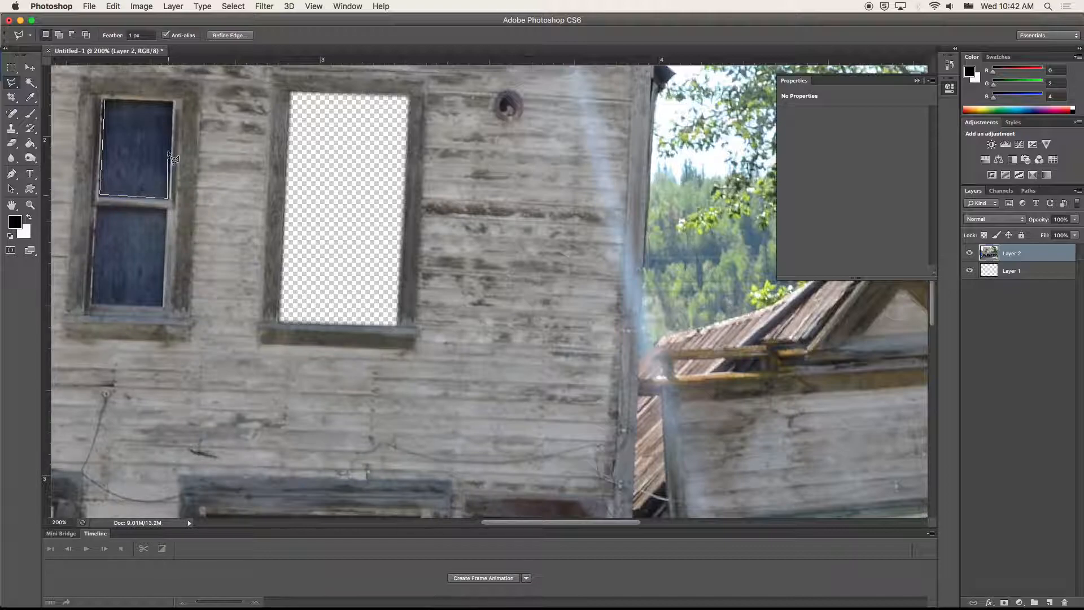
double_click(174, 102)
key(Delete)
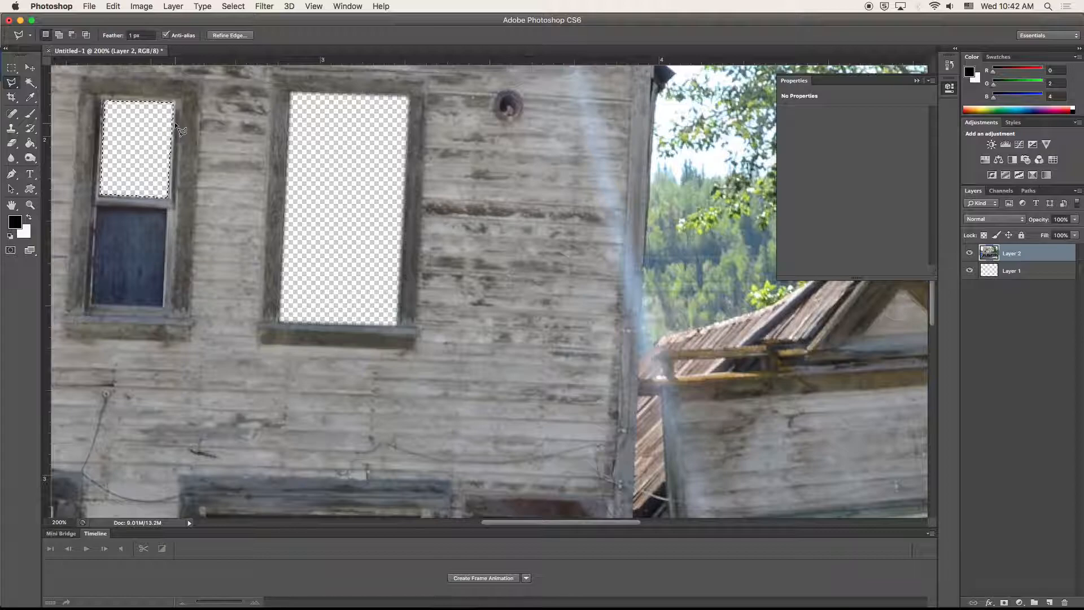
Step: Outline the lower pane of the narrow middle window, delete its contents and clear the selection
click(97, 207)
click(162, 304)
click(166, 211)
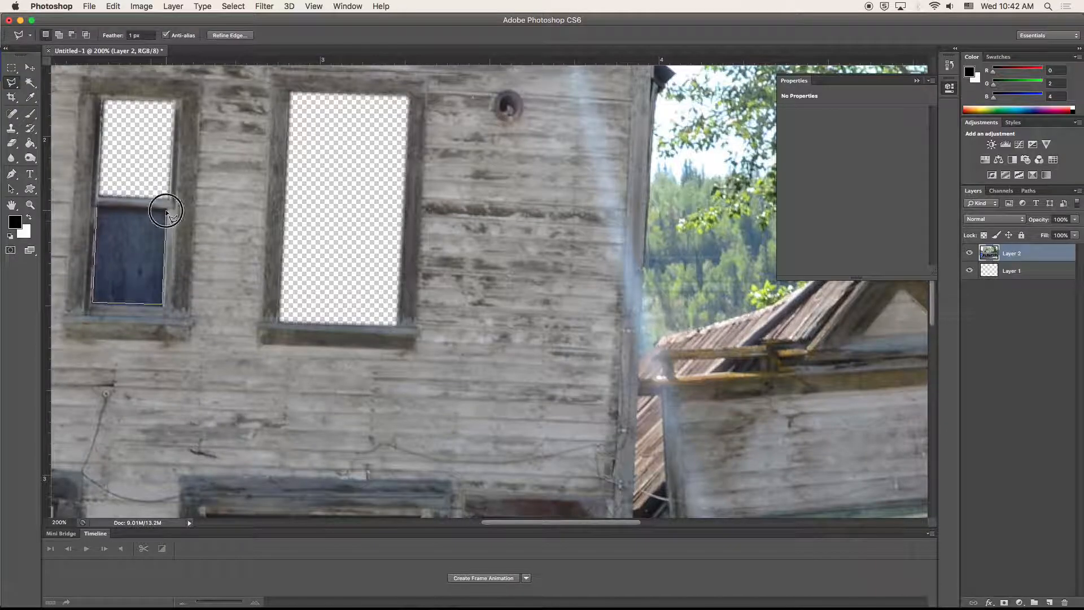
click(97, 209)
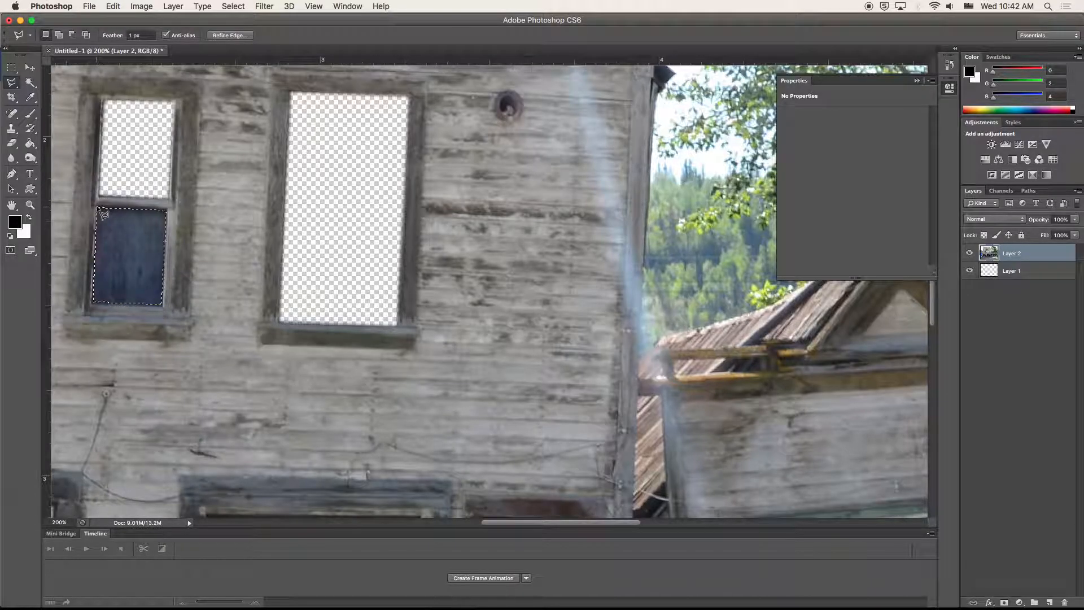
key(Delete)
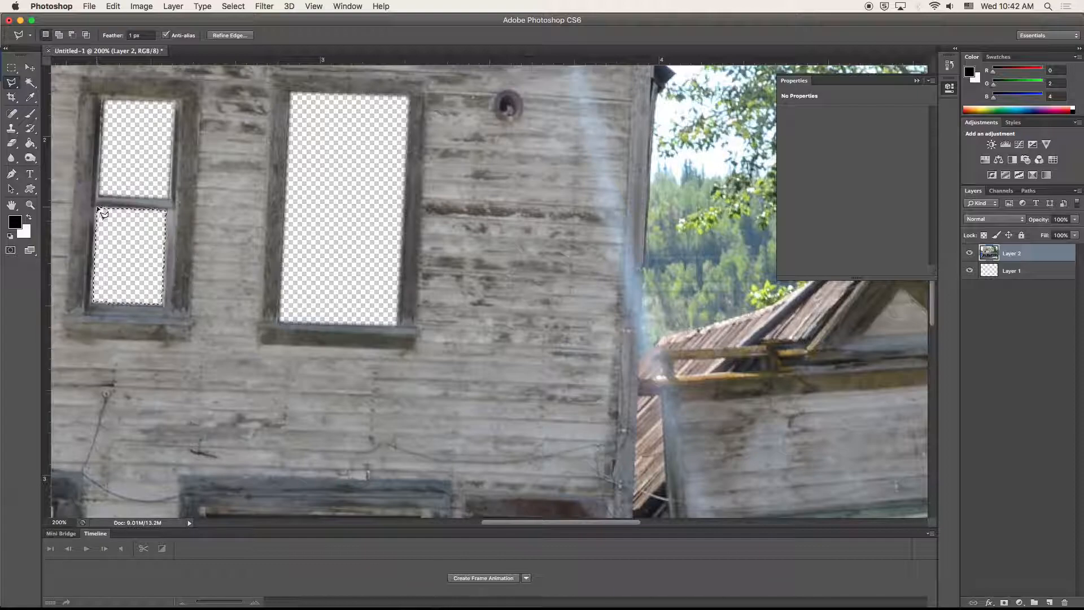
key(super+d)
Step: Switch to Finder and browse to Users > yearbook > Public > 2017 -18 images > 2. Oct. 2017 > halloween 1
mouse_move(123, 607)
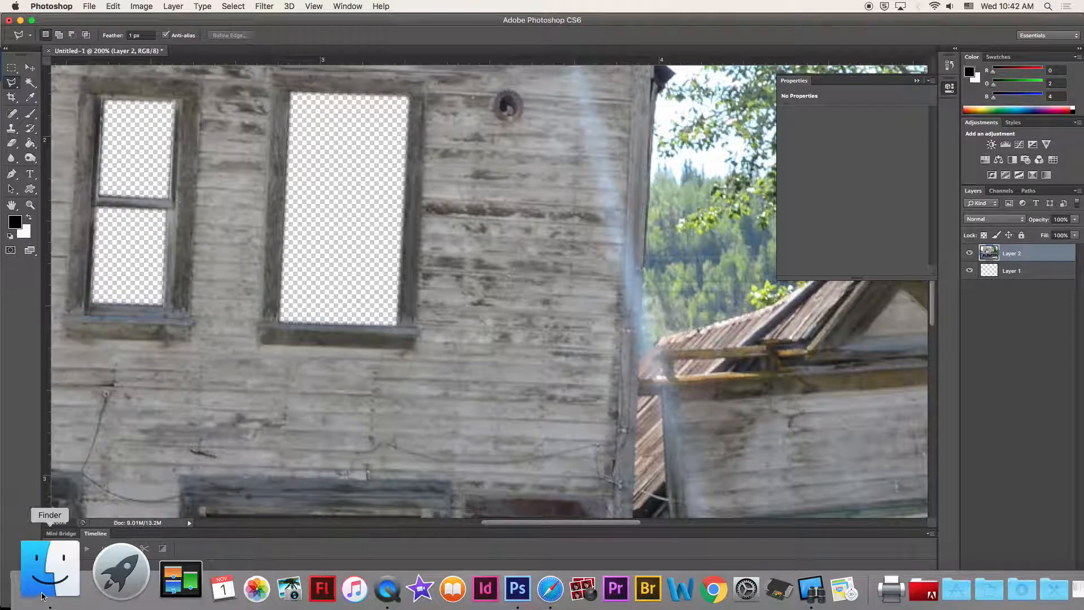
click(45, 584)
click(319, 252)
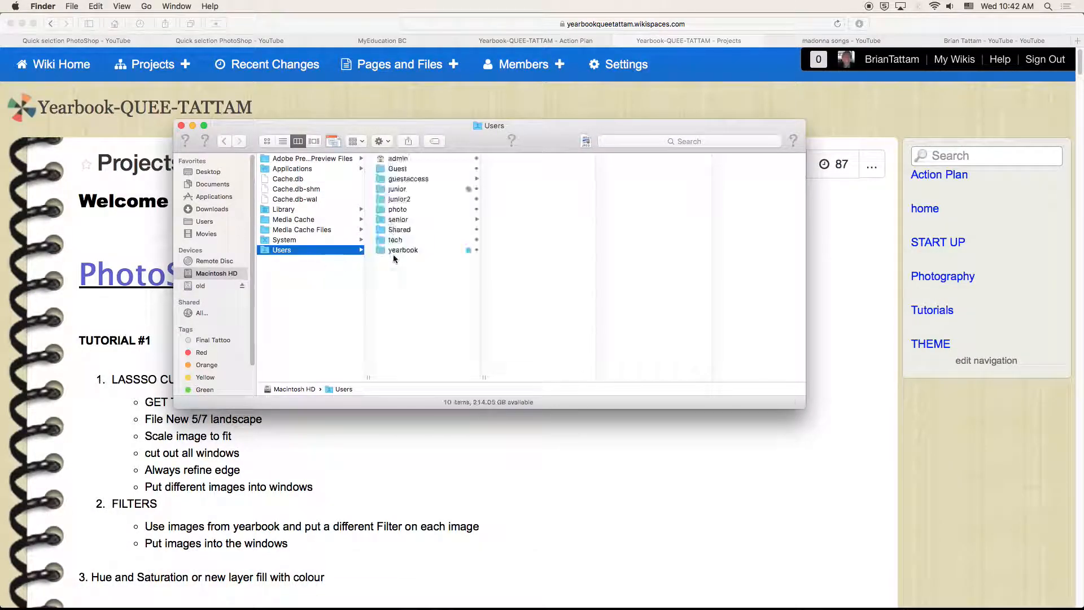
click(441, 250)
click(536, 233)
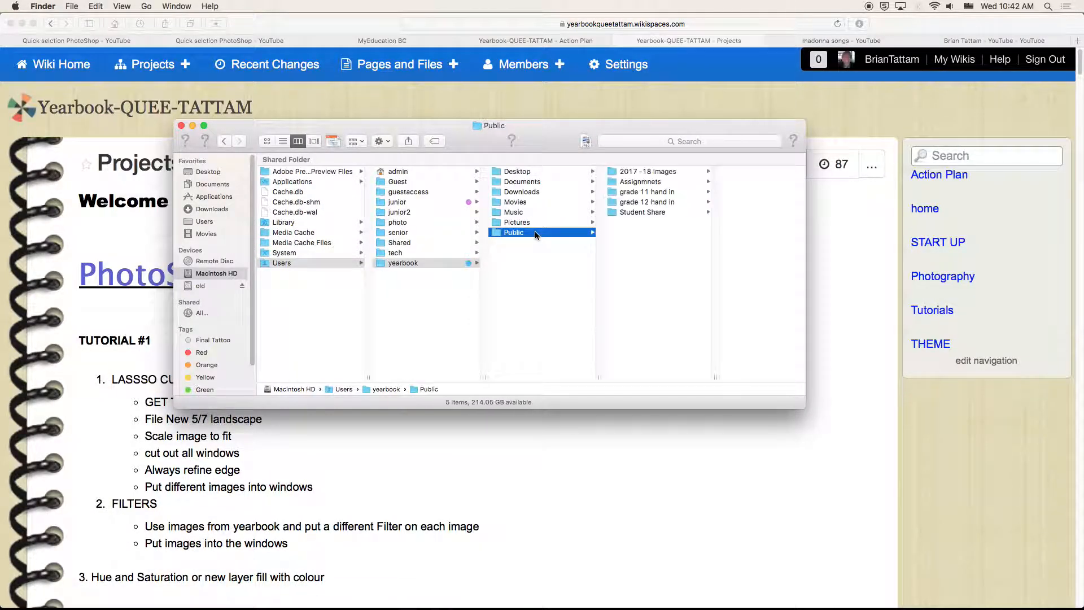
click(649, 171)
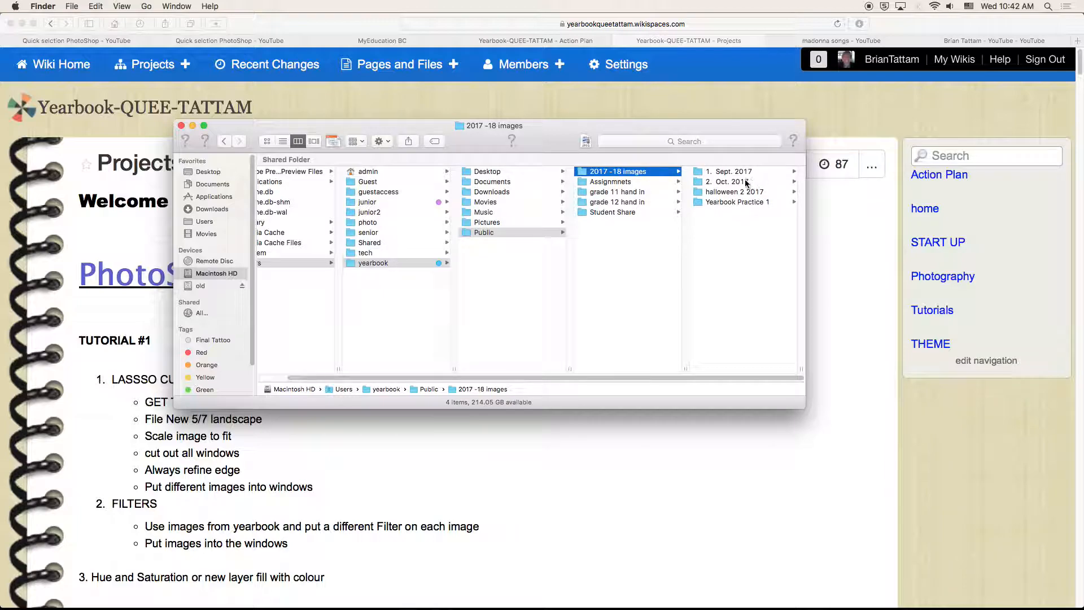
click(746, 182)
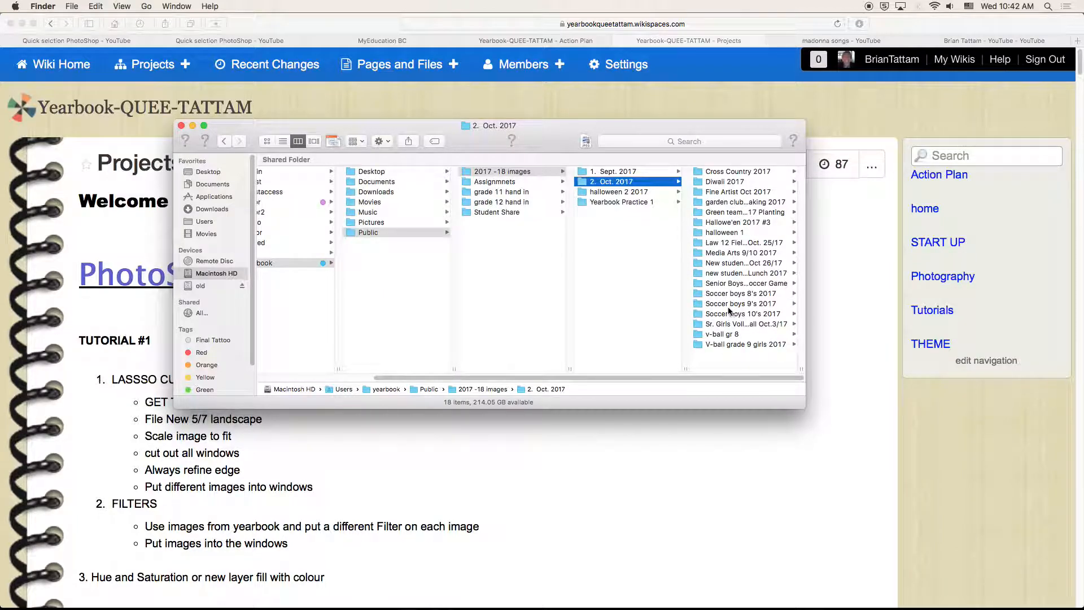
drag(806, 367, 874, 370)
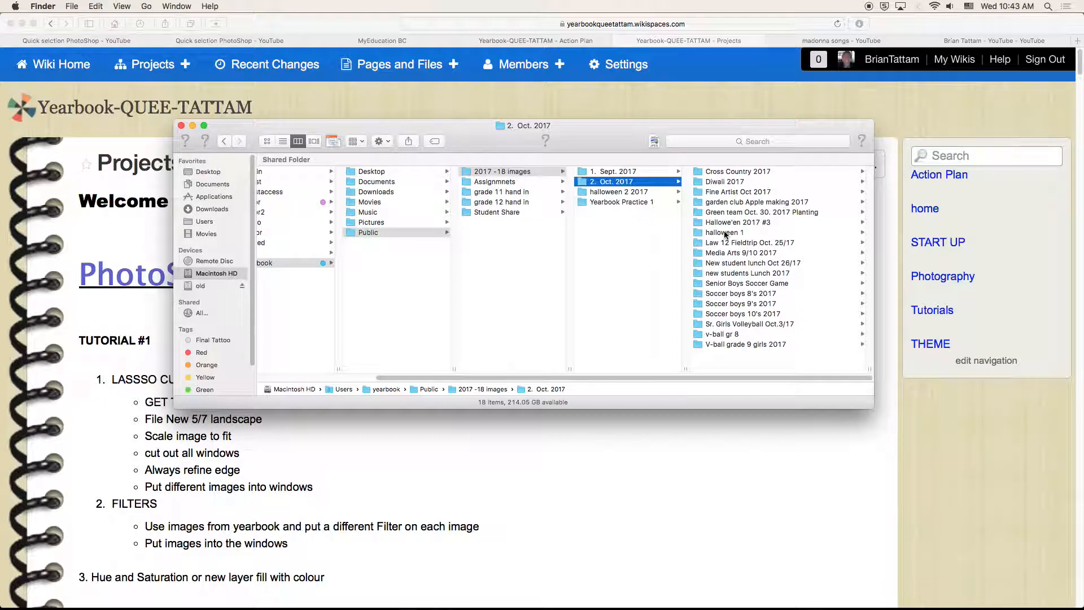
click(725, 233)
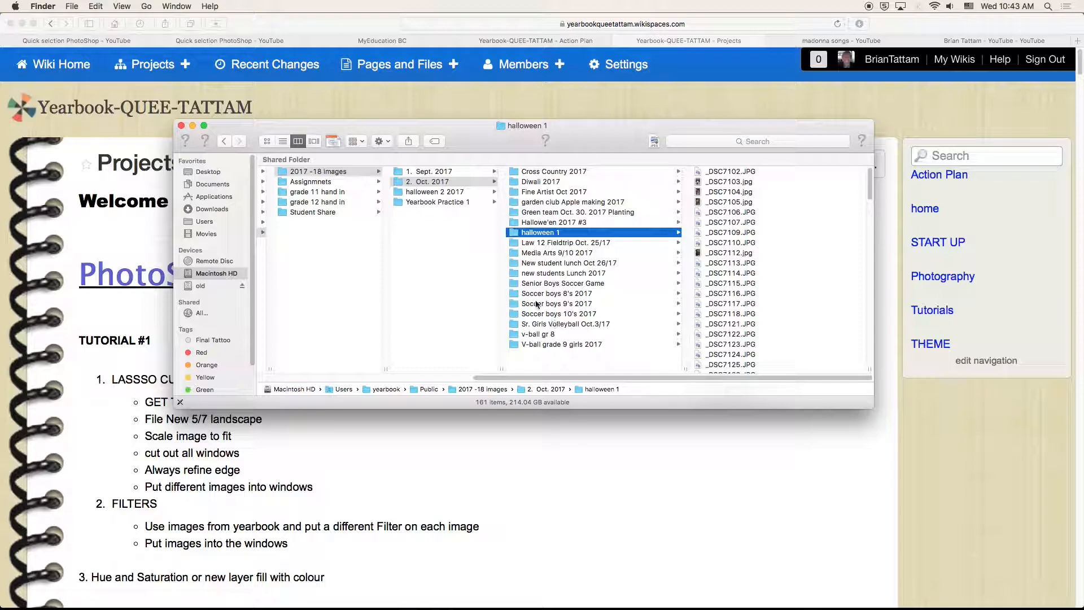
Step: Preview photos _DSC7106, _DSC7105, _DSC7104 and _DSC7103 in the halloween 1 folder, and open _DSC7103.jpg in Photoshop
click(746, 214)
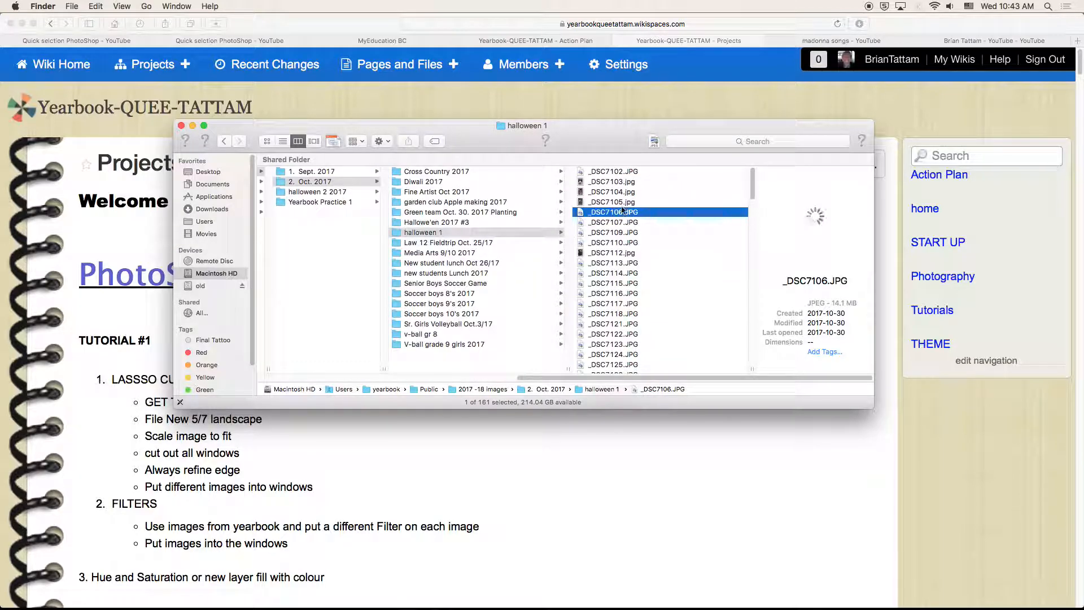
click(601, 203)
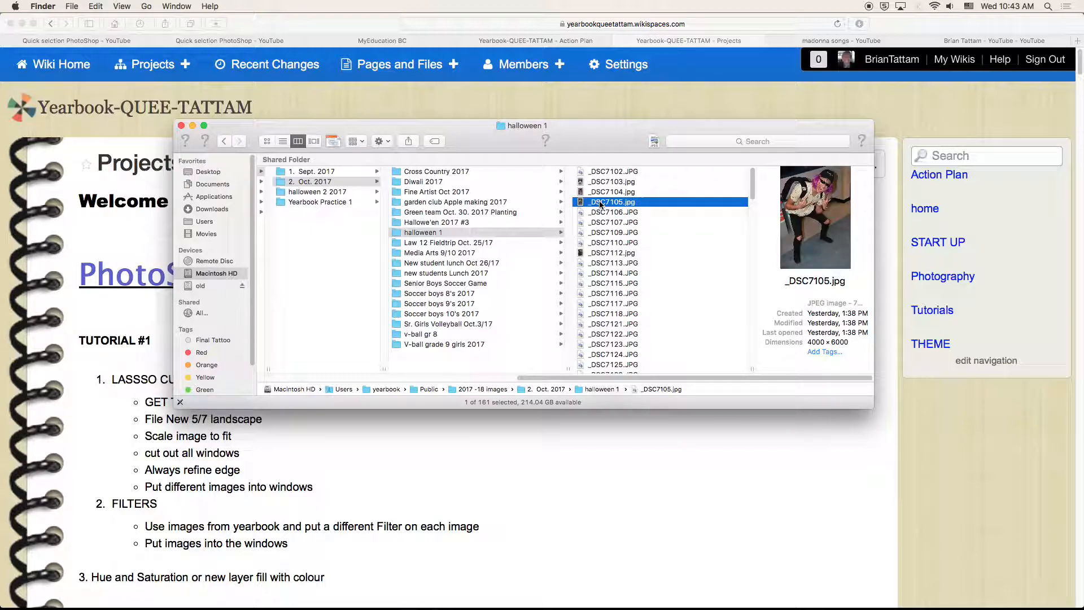
click(598, 196)
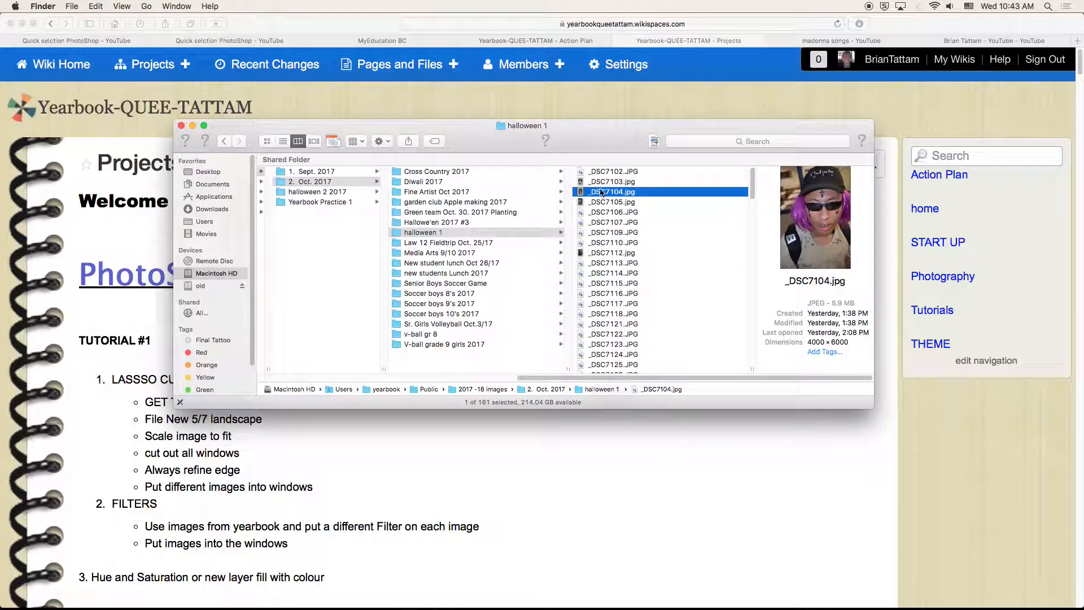
click(603, 183)
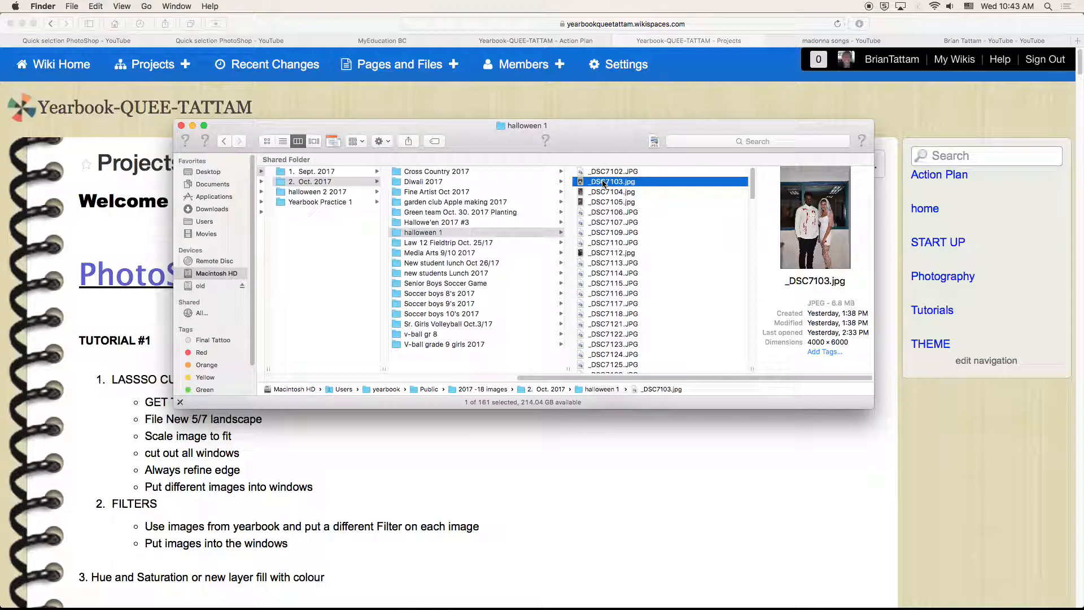
drag(607, 184, 417, 582)
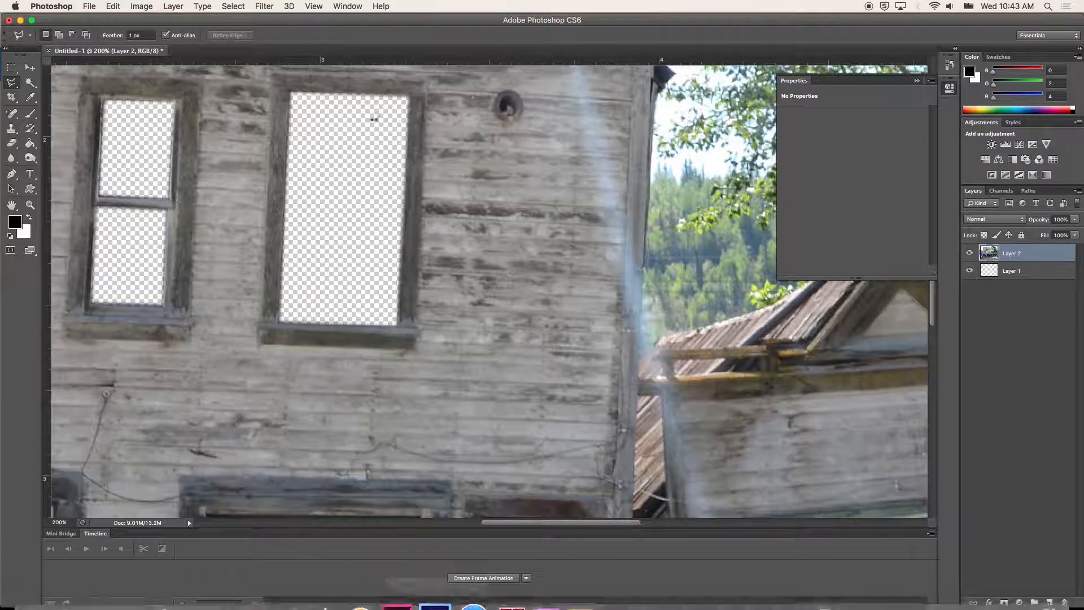
Step: Float the _DSC7103.jpg document in its own window and copy its photo into the building document with the Move tool
key(super+minus)
key(super+minus)
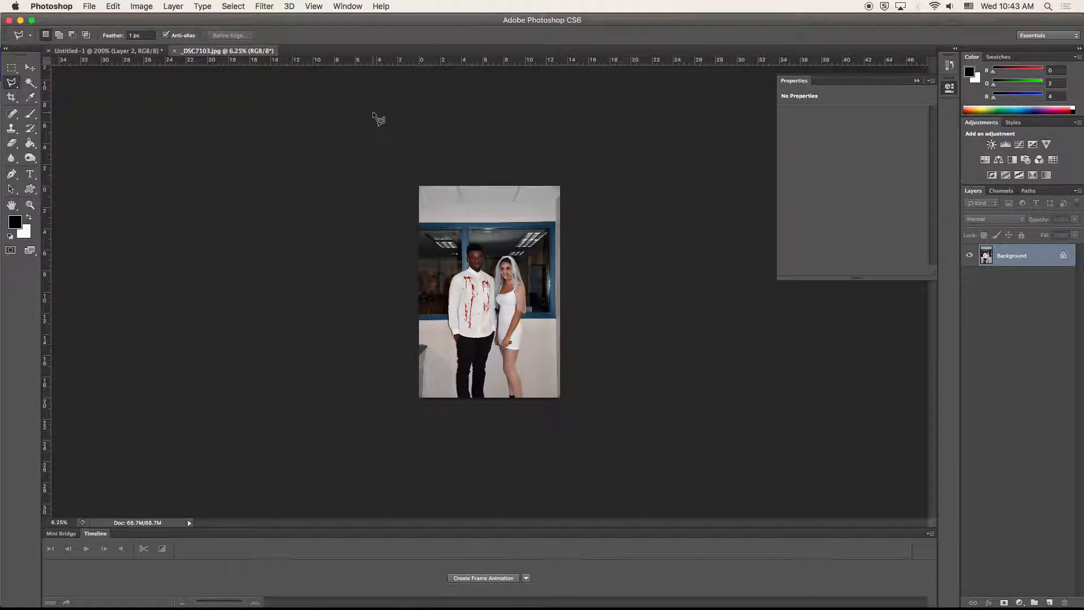
key(v)
drag(219, 52, 544, 110)
drag(408, 196, 346, 195)
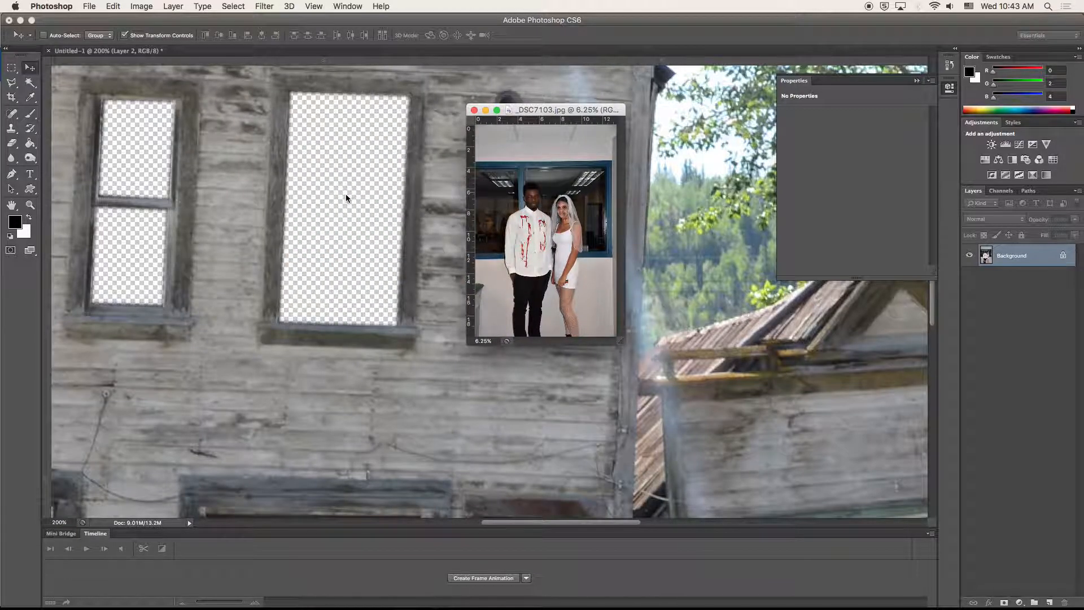
Step: Scale the couple's photo down to about 13.93% and place it over the building's right-hand second-floor windows
key(super+minus)
key(super+minus)
key(super+minus)
key(super+minus)
key(super+minus)
key(super+minus)
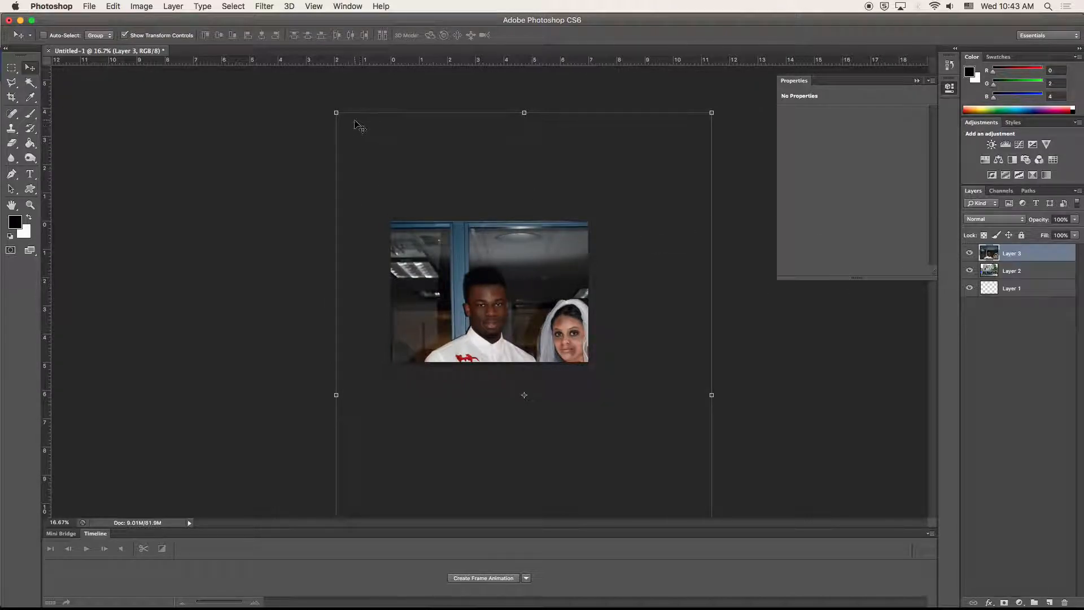
drag(338, 112, 435, 168)
drag(608, 135, 489, 241)
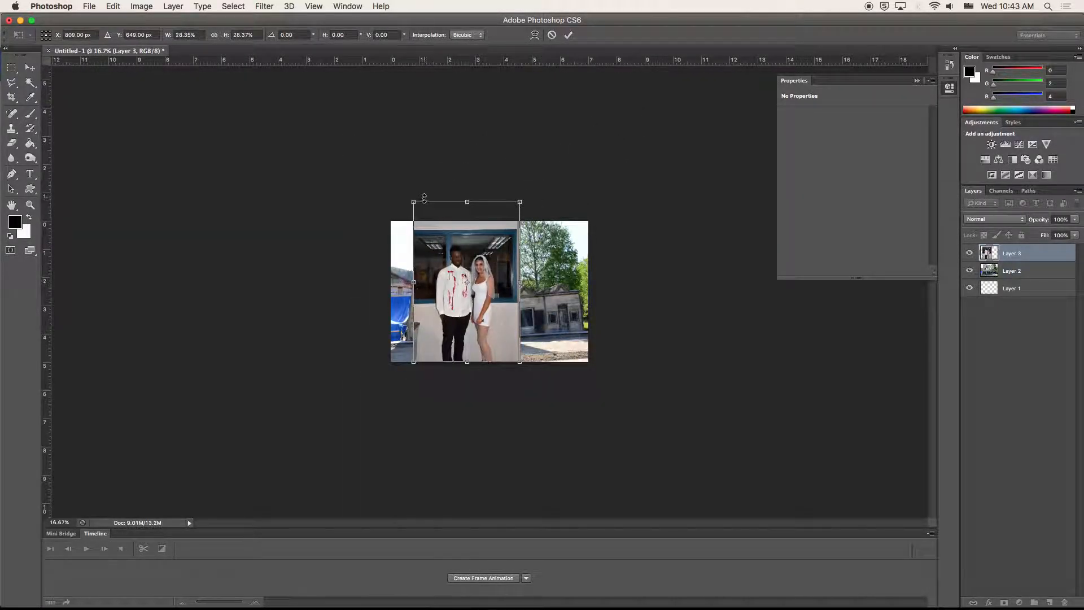
drag(415, 202, 470, 292)
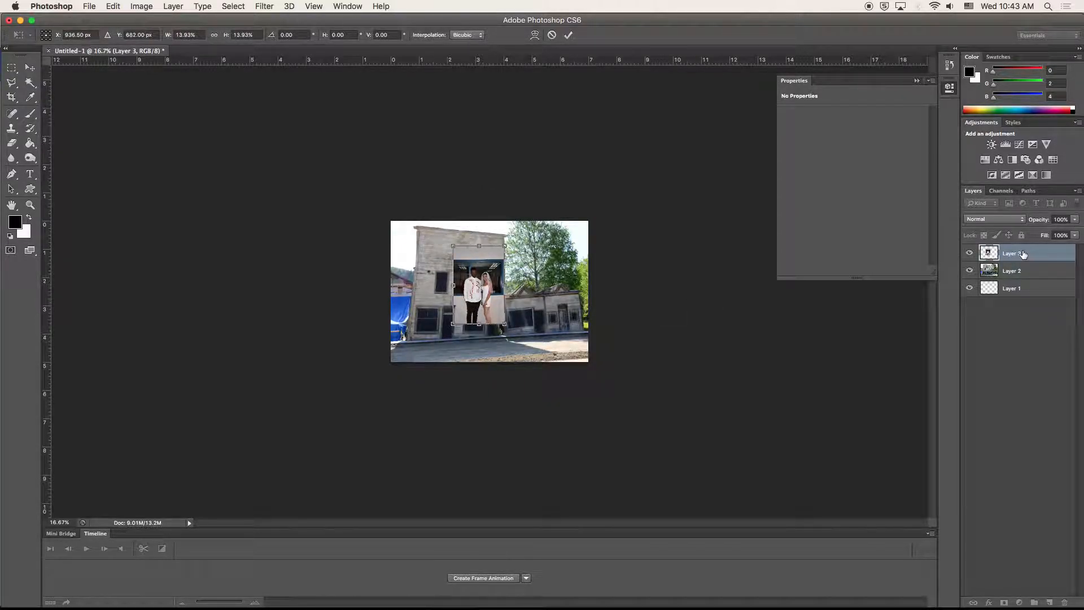
key(Return)
Step: Move Layer 3 below Layer 2 and reposition its photo so the man's head and shoulders fill the large cut-out window
drag(1021, 253, 1035, 279)
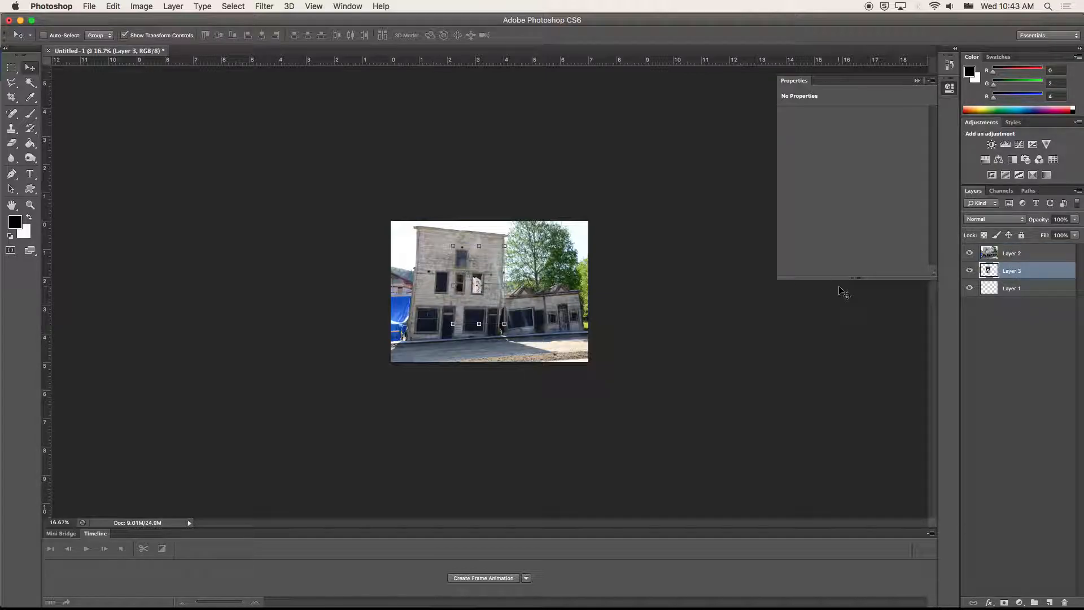
key(super+equal)
key(super+equal)
key(super+equal)
key(super+equal)
key(super+equal)
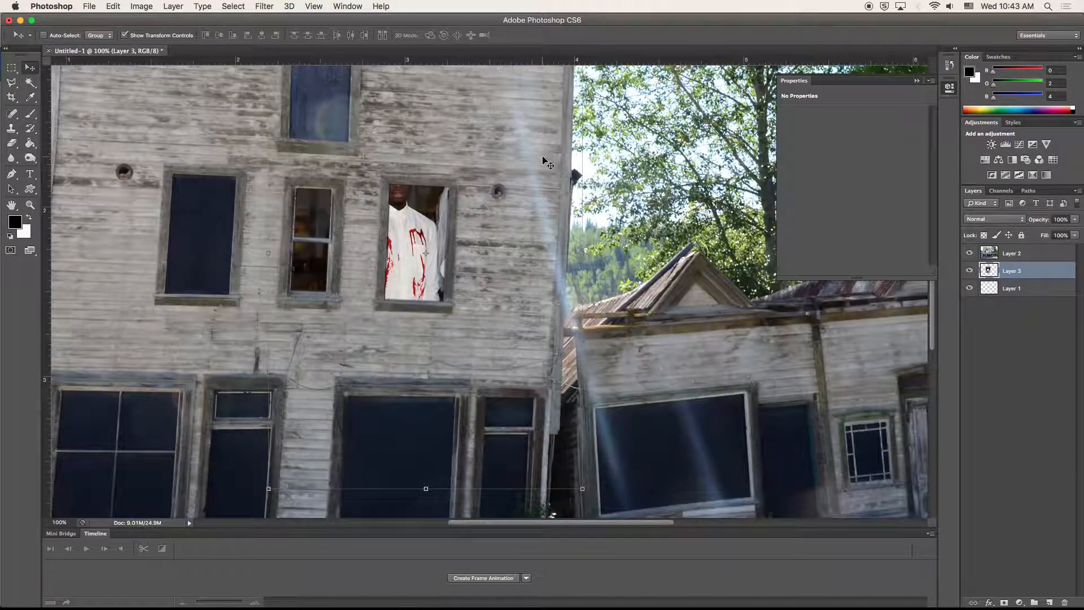
click(407, 210)
drag(408, 210, 433, 259)
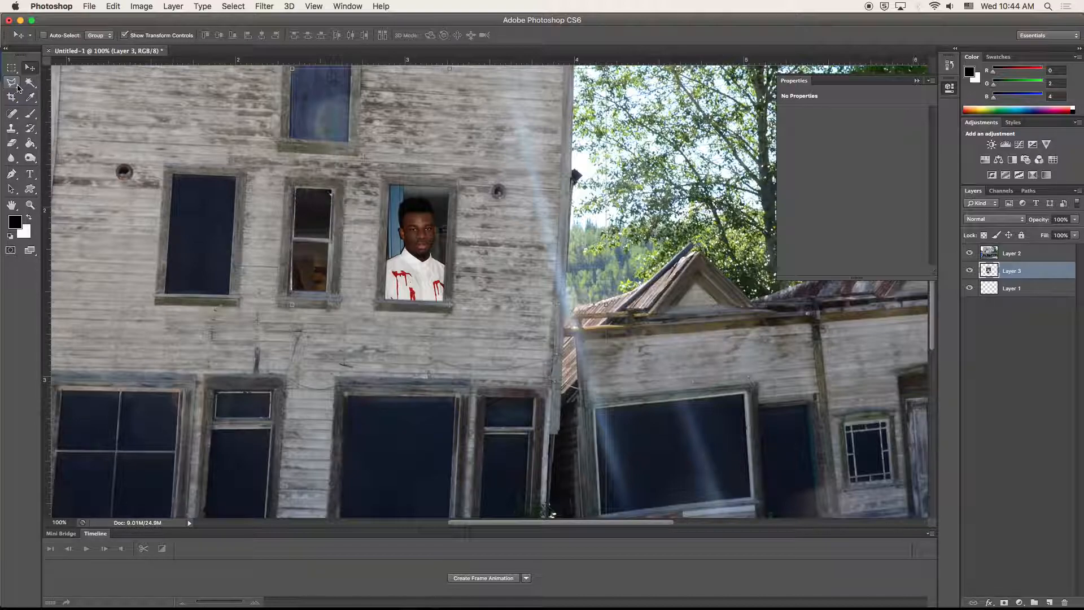
Step: Switch to the Polygonal Lasso tool
click(17, 87)
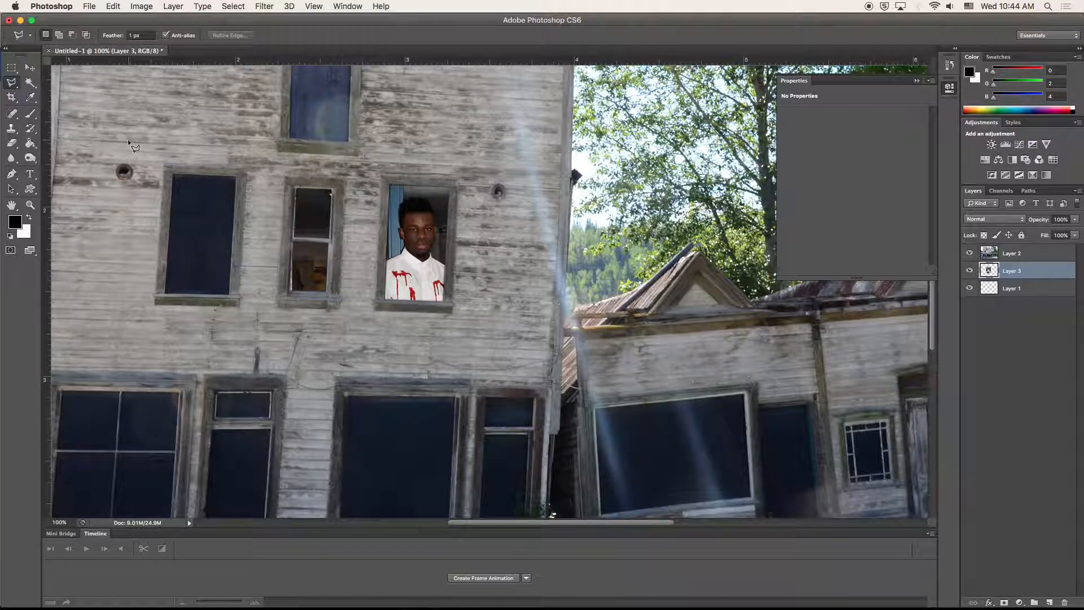